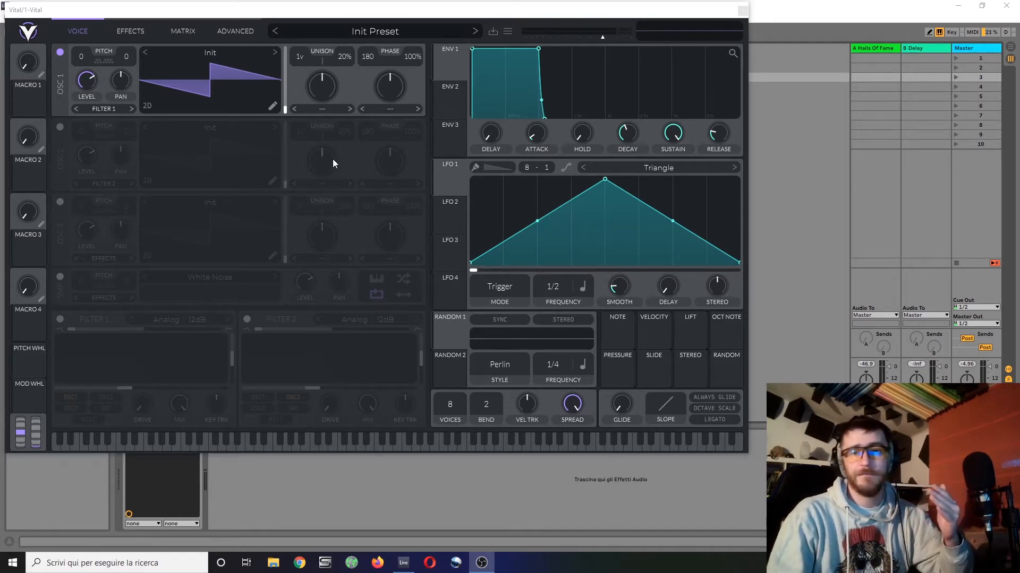
Step: Clear oscillator 1's wavetable and raise only its first harmonic to make a sine wave
left_click(271, 109)
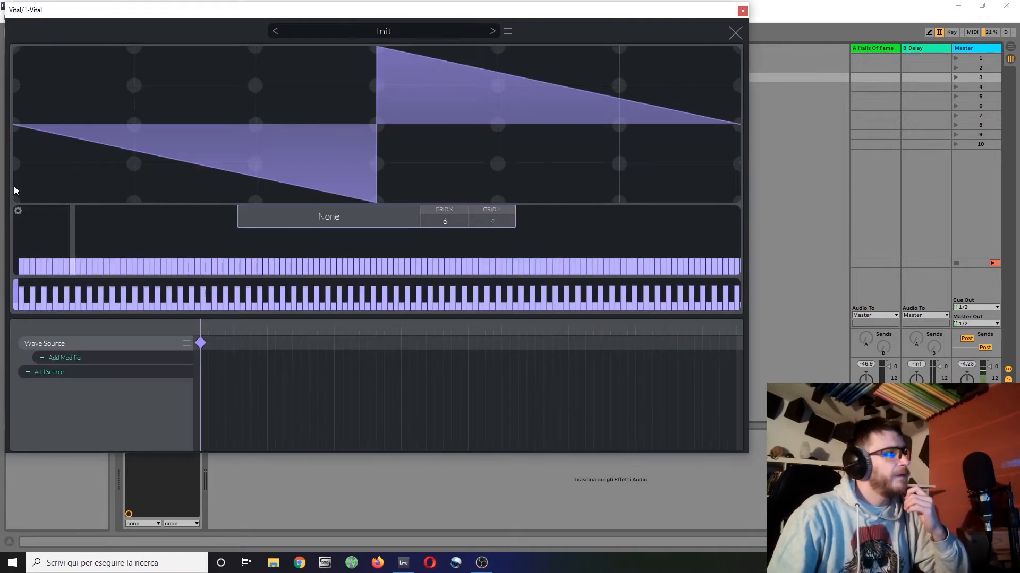
right_click(58, 177)
left_click(75, 184)
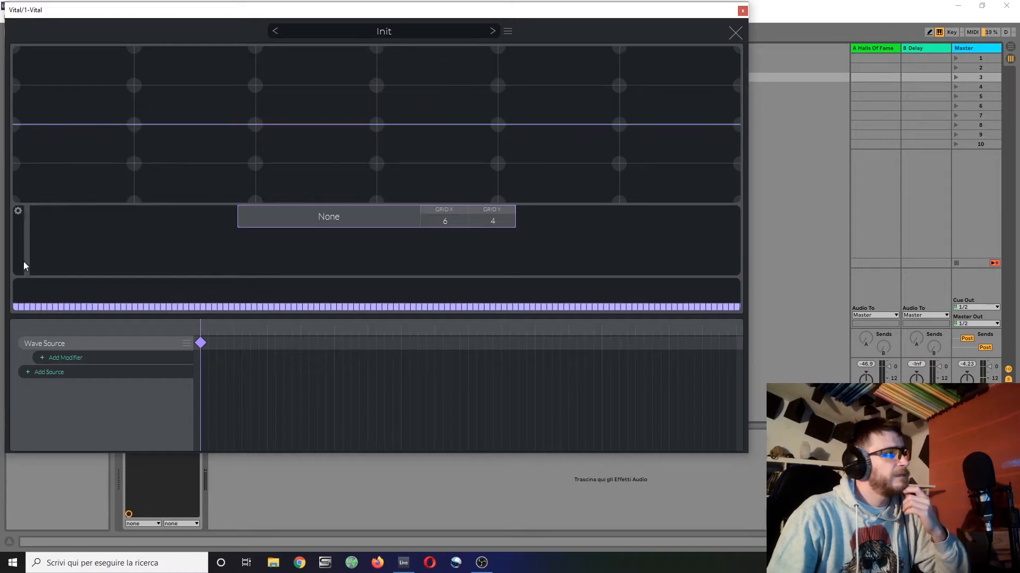
left_click_drag(24, 257, 21, 238)
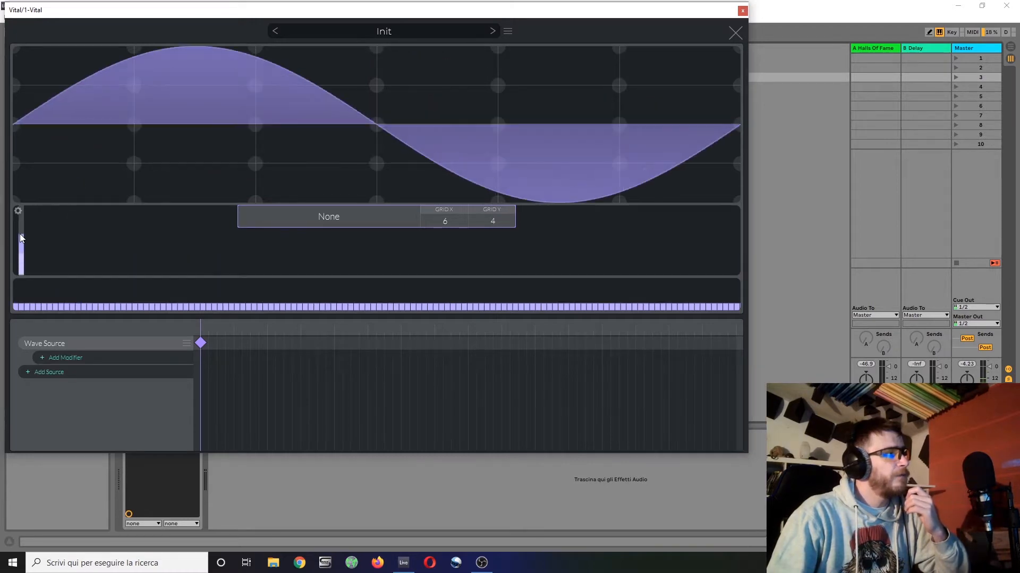
left_click(735, 32)
Step: Shape envelope 1 as a pluck with zero sustain and longer decay and release
left_click_drag(537, 50, 517, 164)
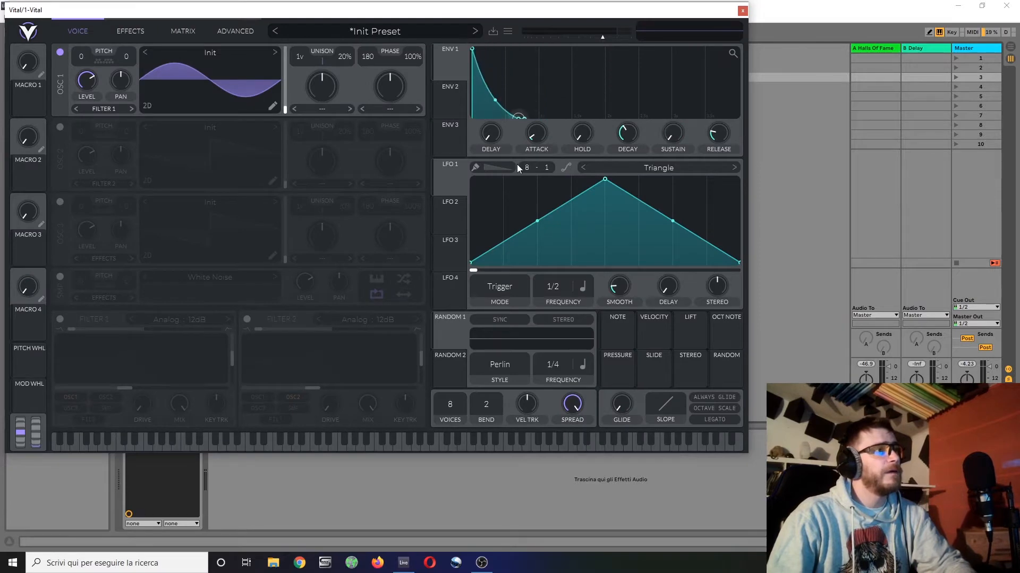
left_click_drag(718, 134, 730, 125)
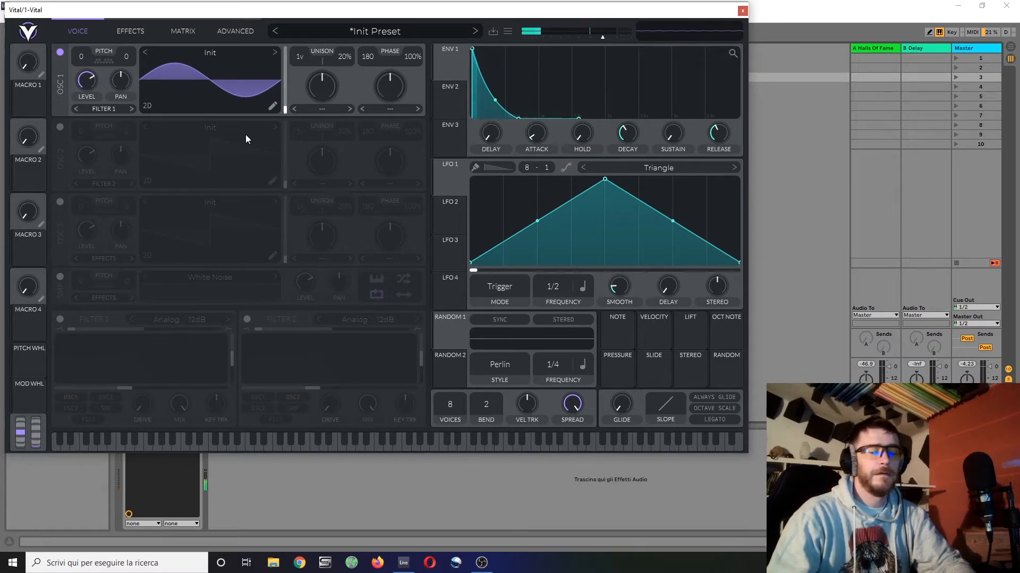
left_click_drag(624, 132, 626, 125)
left_click_drag(725, 137, 725, 133)
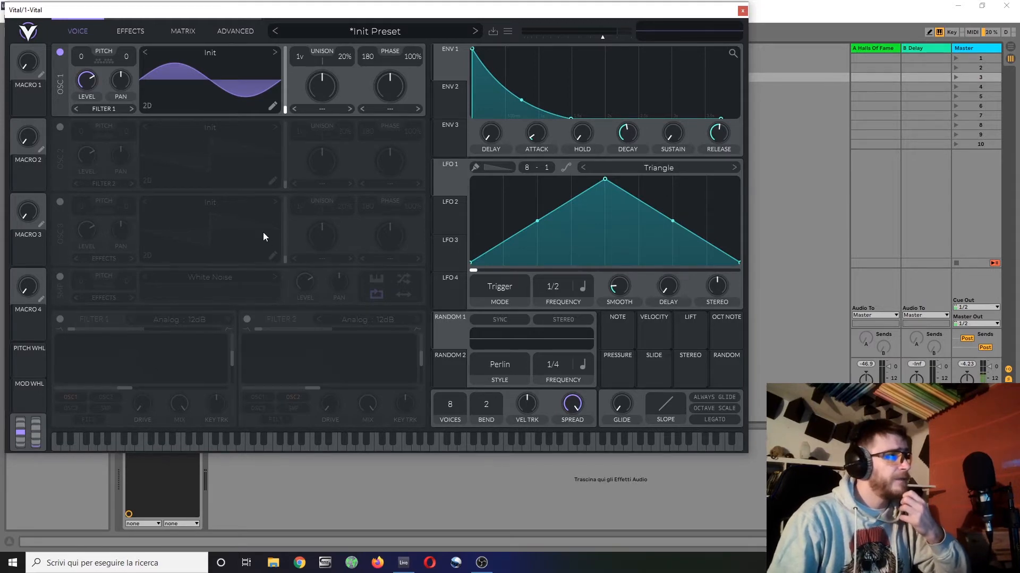
Step: Add scattered higher harmonics at varied levels across the spectrum of oscillator 1's sine wavetable
left_click(269, 107)
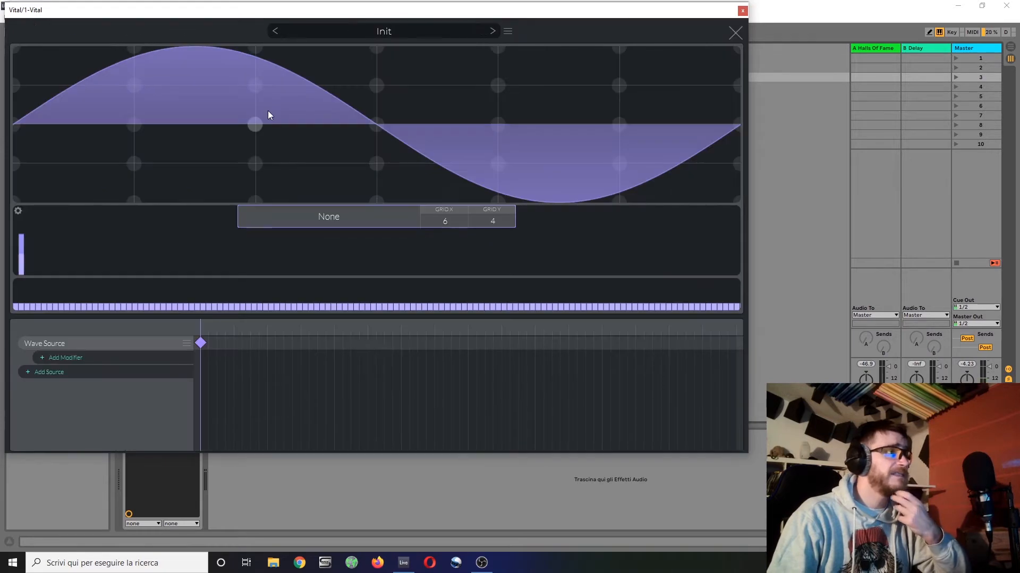
left_click(44, 261)
left_click(78, 240)
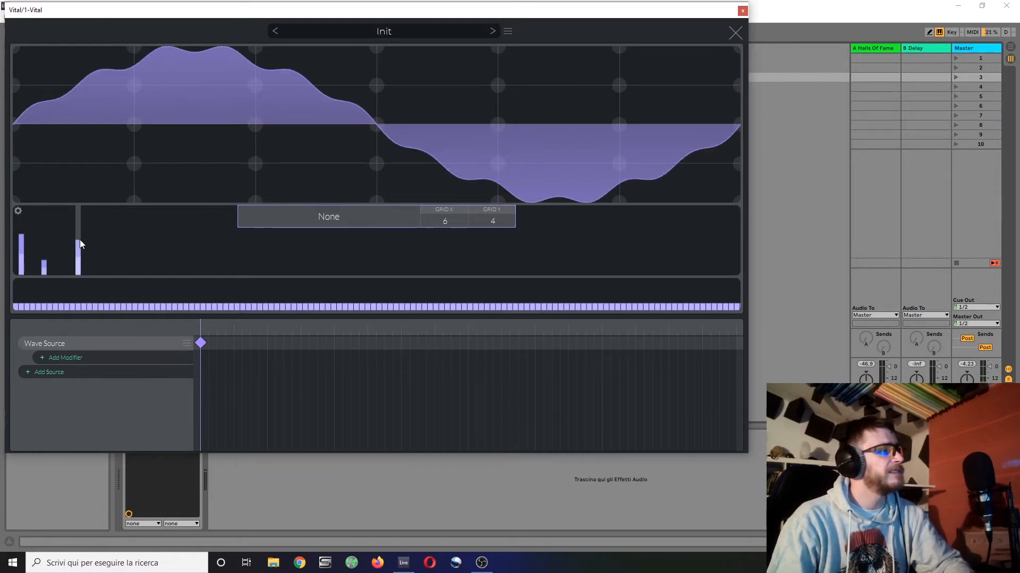
left_click(163, 256)
left_click(220, 261)
left_click(266, 249)
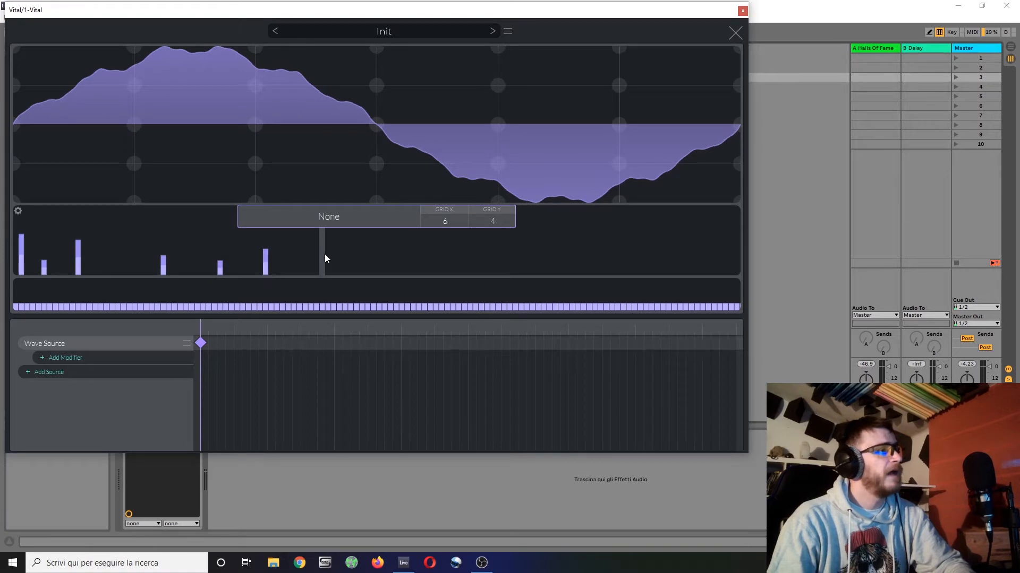
left_click(321, 255)
left_click(435, 246)
left_click(481, 256)
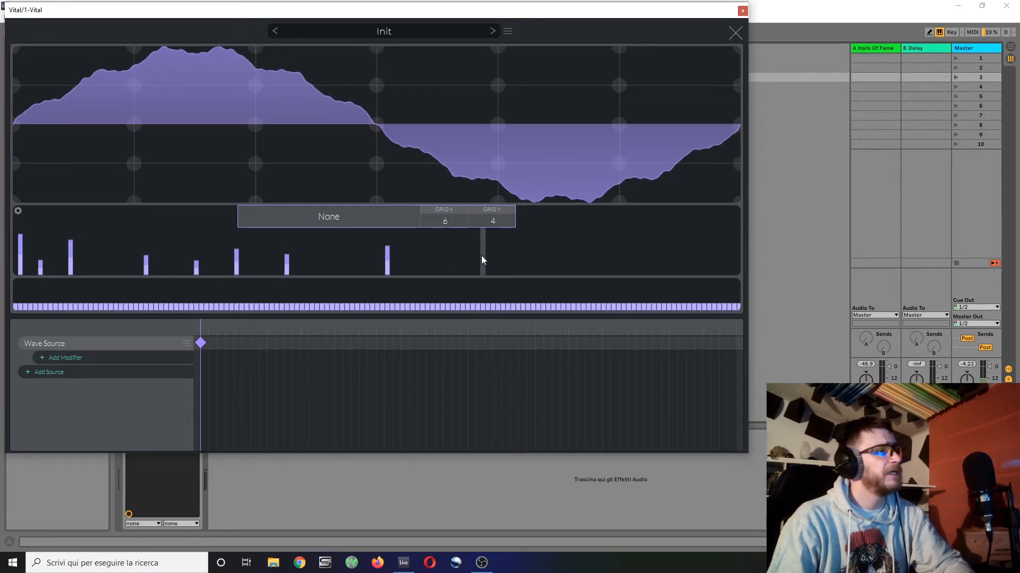
left_click(599, 253)
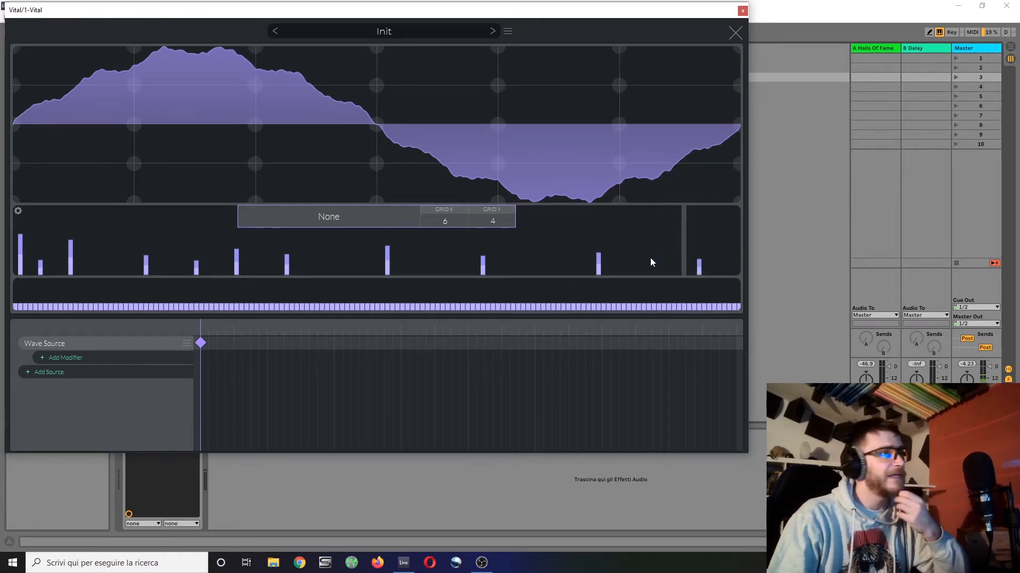
left_click(736, 32)
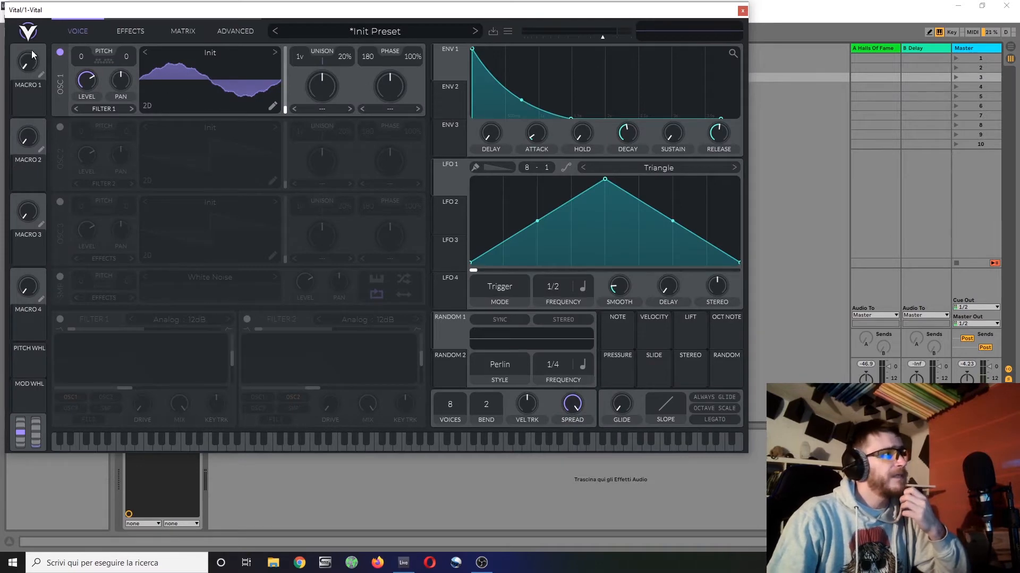
Step: Switch from oscillator 1 to oscillator 2 and reduce its wavetable to a first-harmonic sine wave
left_click(60, 52)
left_click(60, 127)
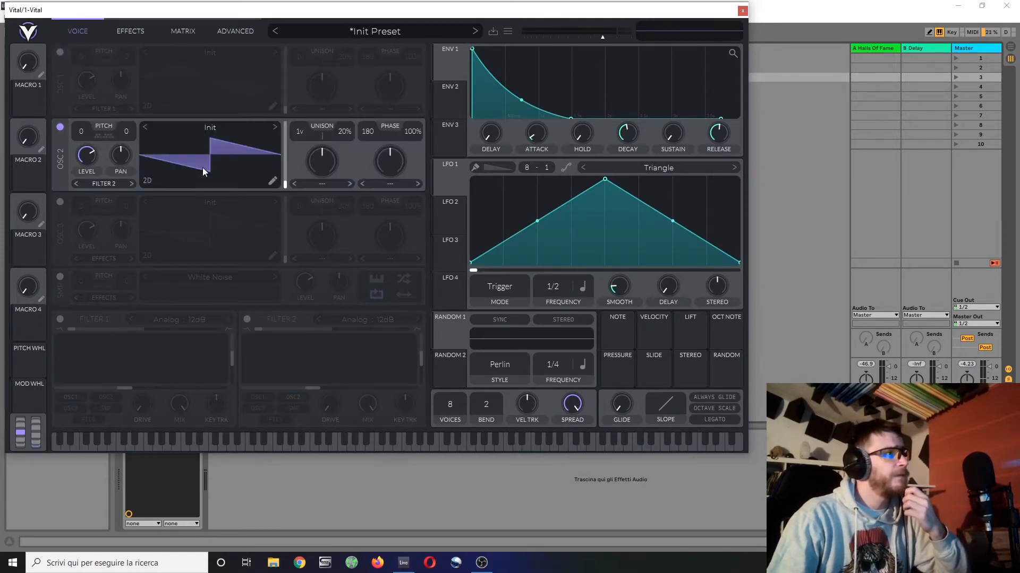
left_click(272, 182)
right_click(120, 177)
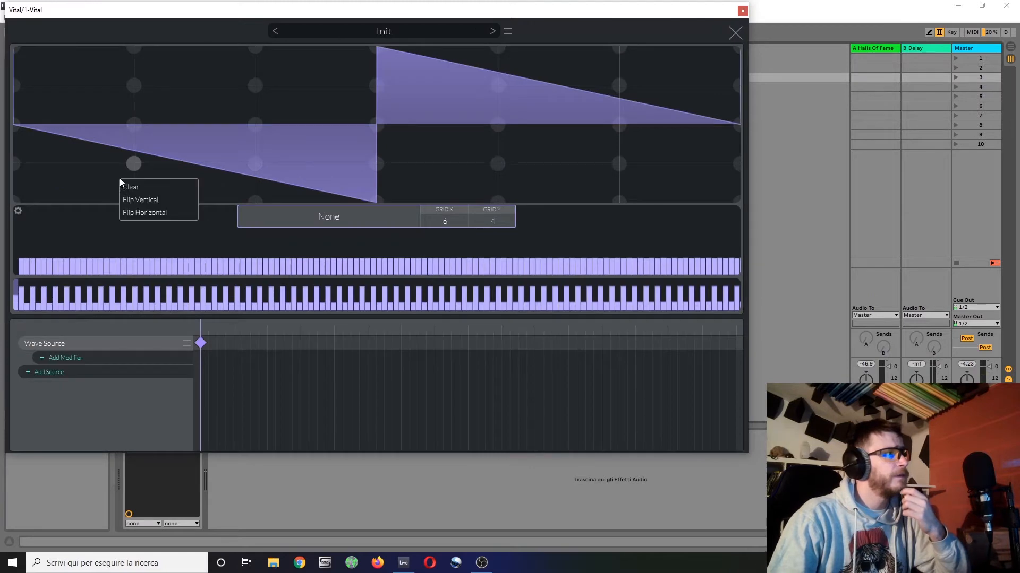
left_click(143, 189)
left_click(24, 240)
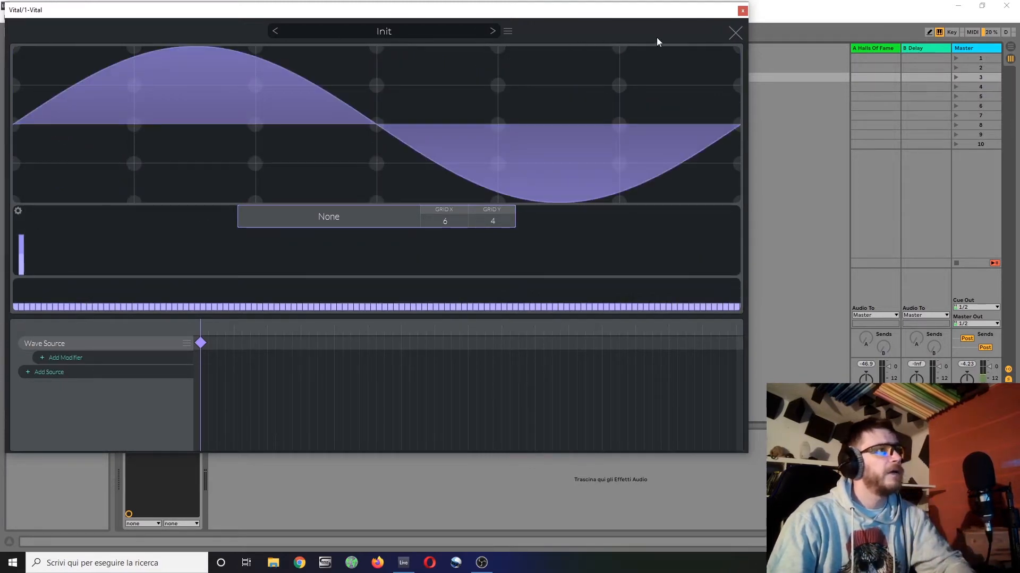
left_click(734, 33)
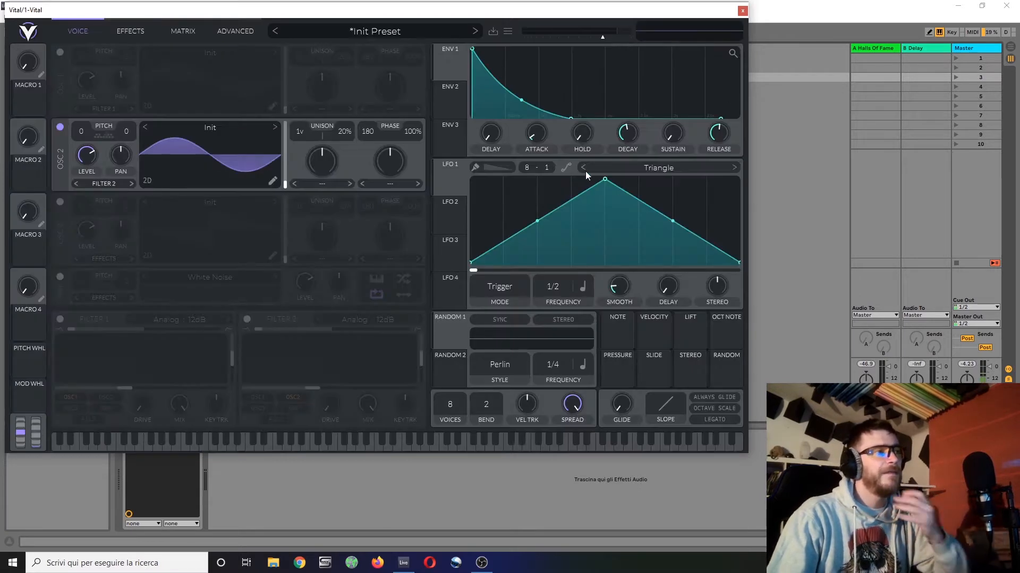
Step: Reshape LFO 1 into a rising ramp with zero smoothing and Keytrack frequency, and straighten envelope 1's decay curve
left_click_drag(604, 176, 836, 135)
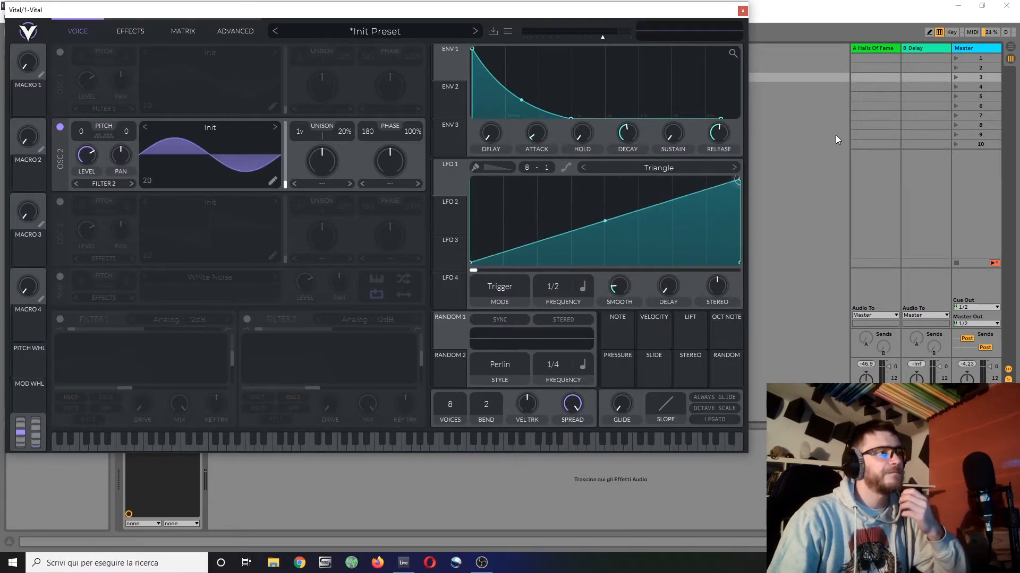
double_click(524, 99)
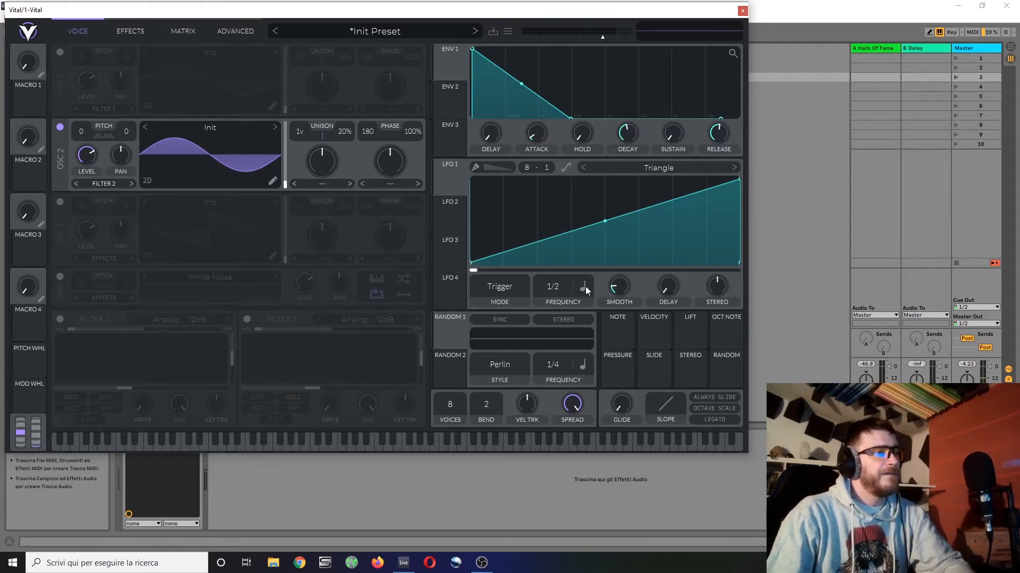
left_click_drag(627, 291, 627, 353)
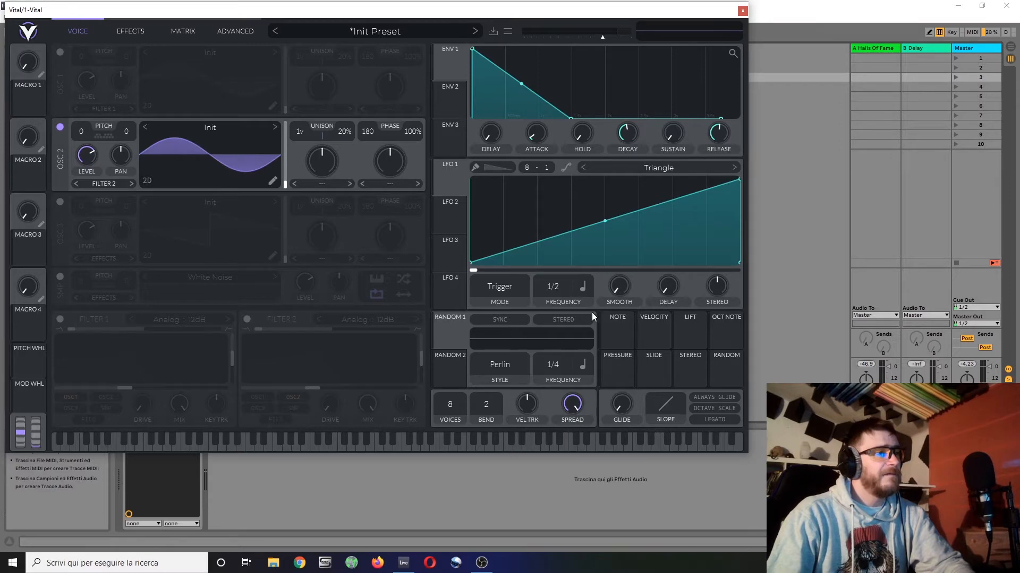
left_click(585, 287)
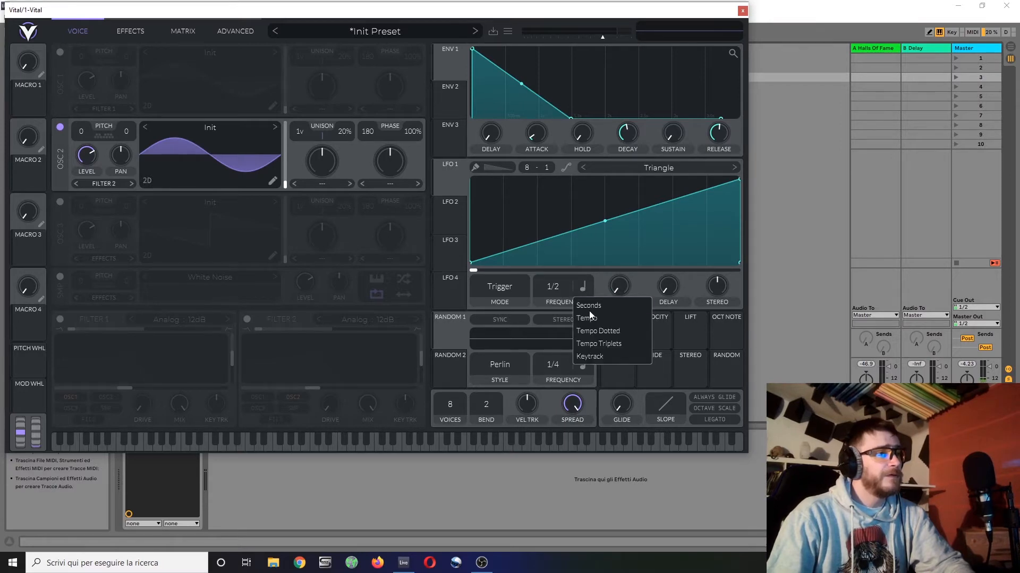
left_click(590, 357)
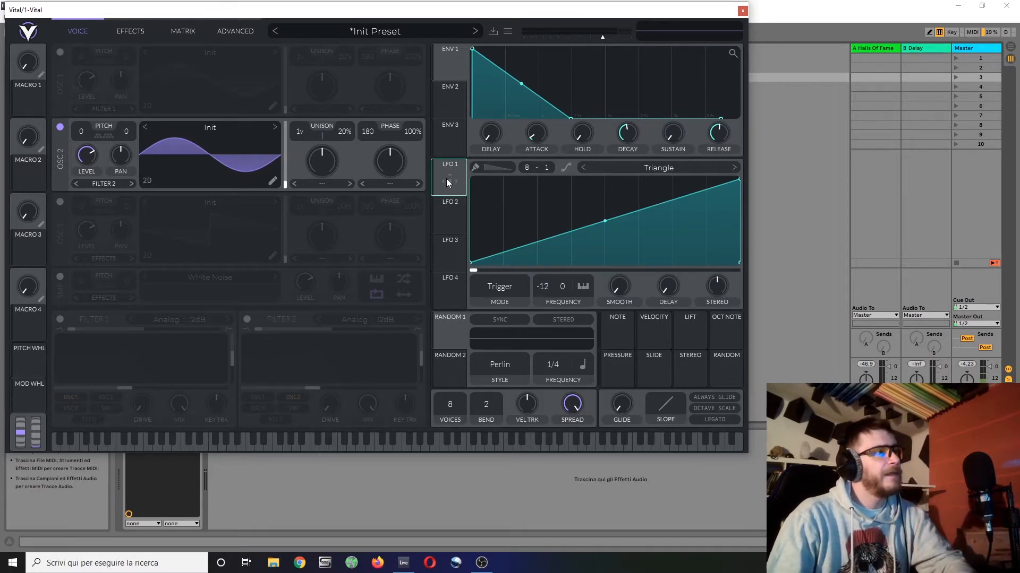
Step: Try modulating oscillator 2's phase with LFO 1, and remove that modulation
left_click_drag(446, 180, 375, 131)
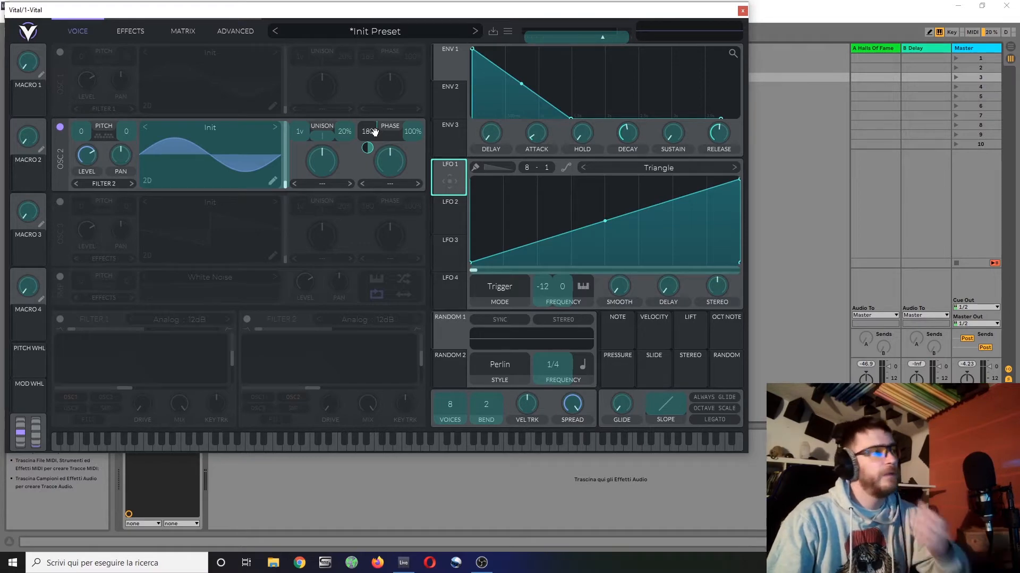
left_click_drag(374, 131, 375, 131)
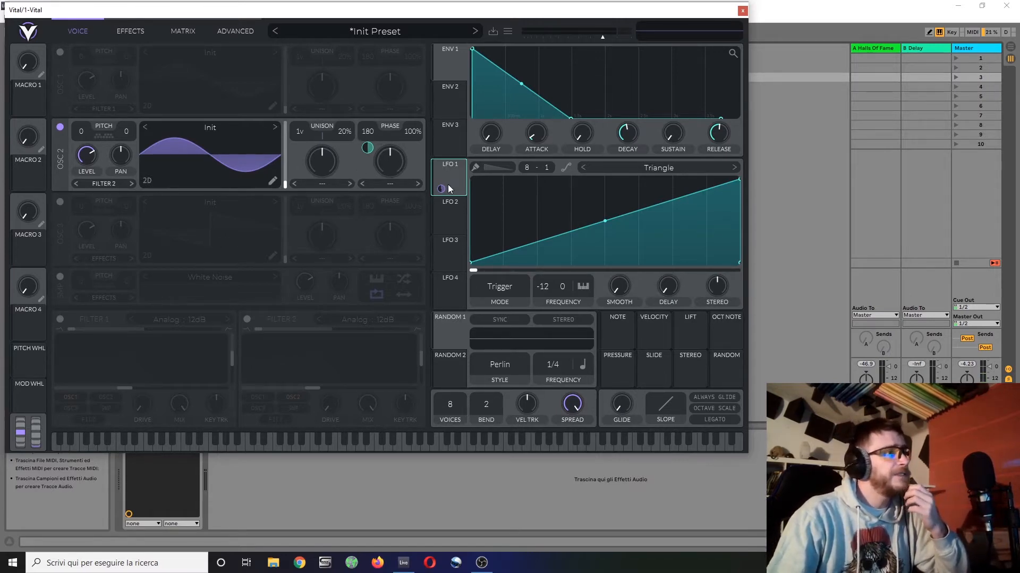
mouse_move(442, 189)
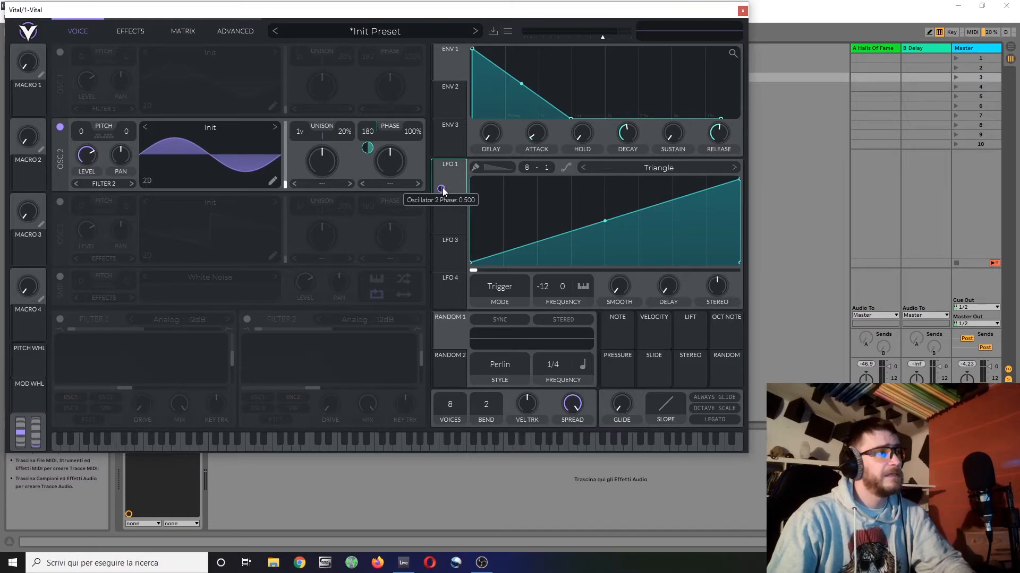
right_click(442, 190)
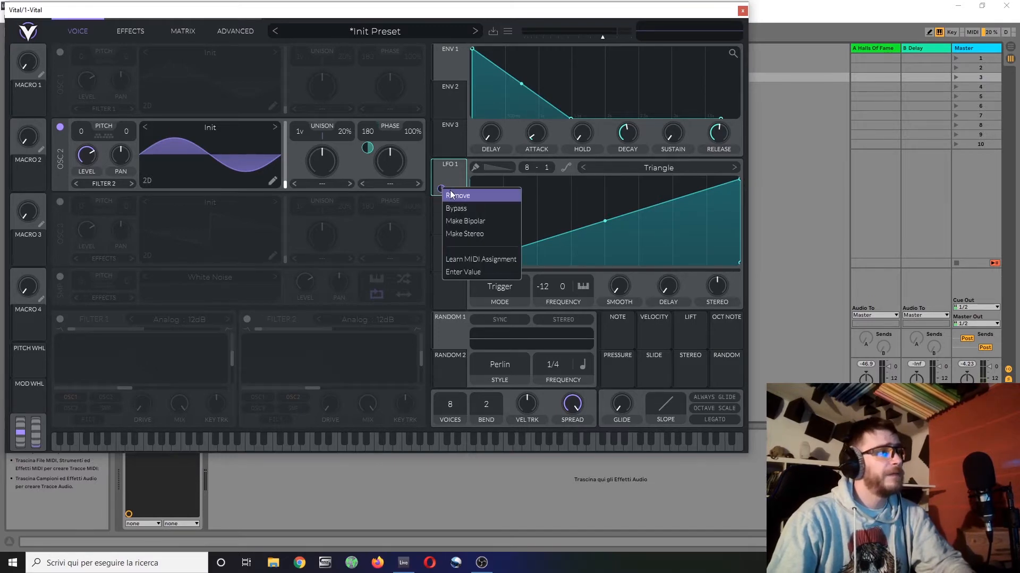
left_click(451, 196)
Step: Enable oscillator 3 with a copy of oscillator 2's sine wavetable and set its level to 0
right_click(159, 177)
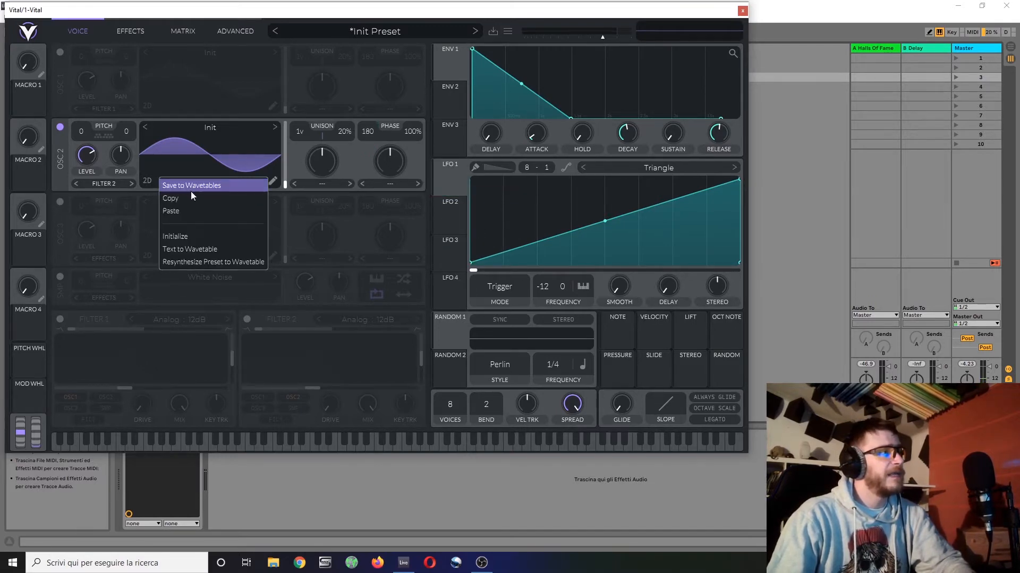
left_click(190, 193)
left_click(57, 203)
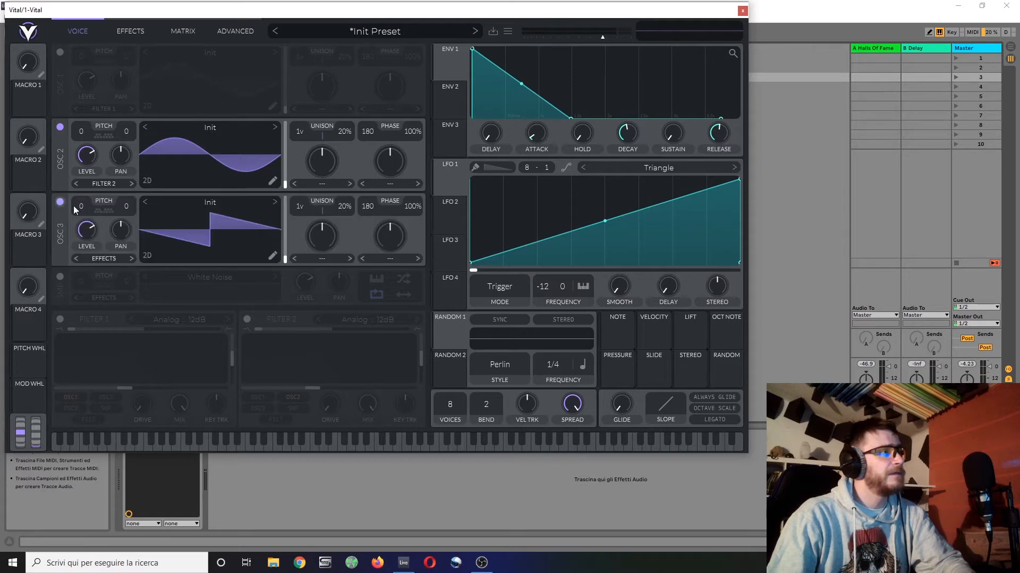
right_click(192, 217)
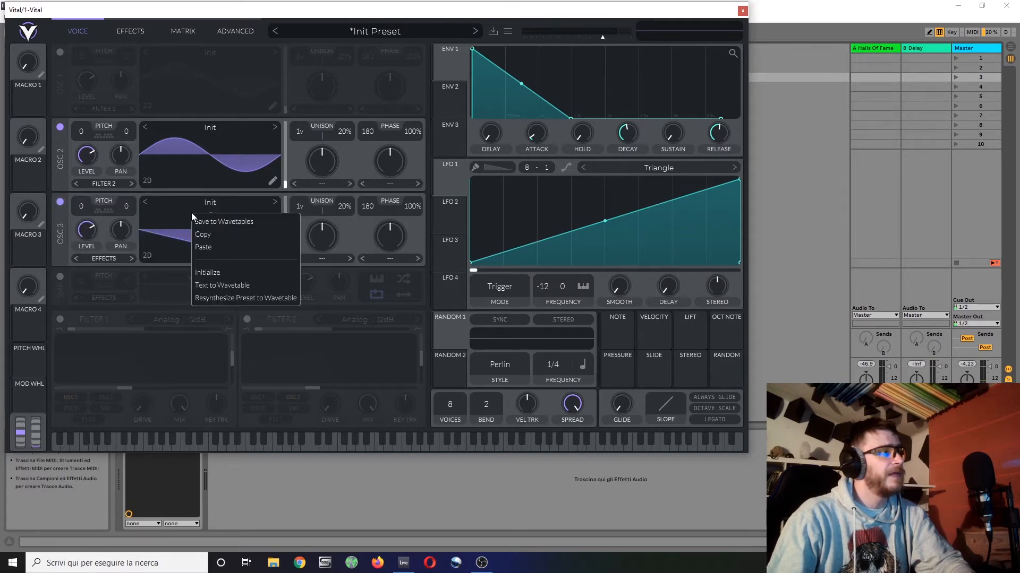
left_click(231, 247)
left_click_drag(88, 229, 138, 369)
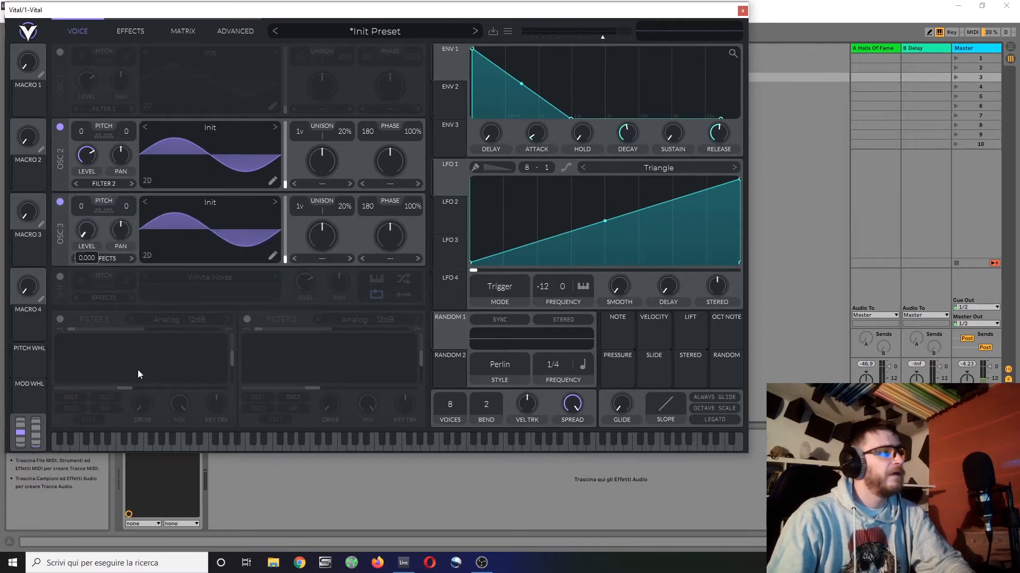
Step: Set oscillator 2's warp mode to RM Osc 3, raise its amount slightly above halfway and set phase randomization to 0%
left_click(416, 183)
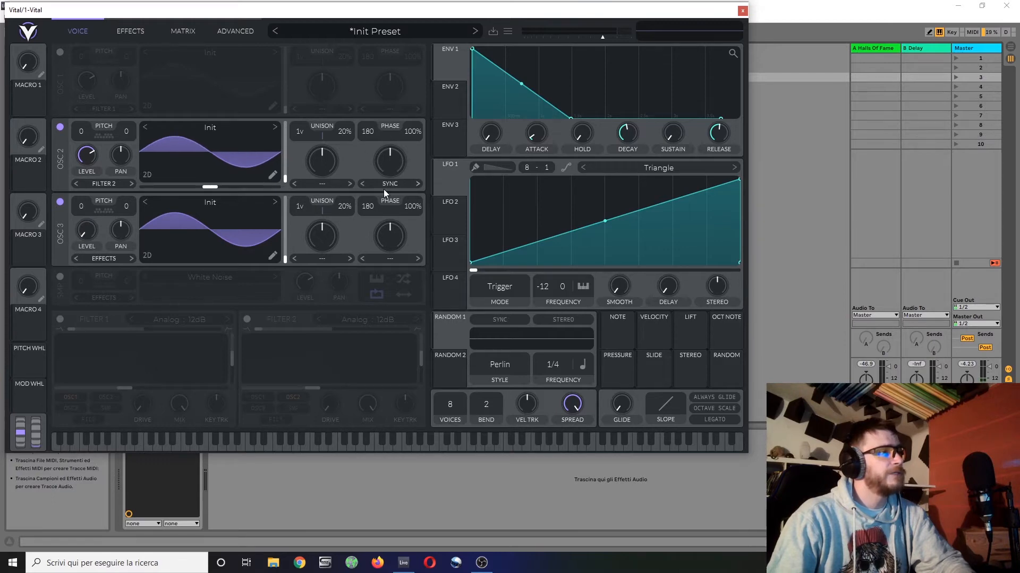
left_click(397, 189)
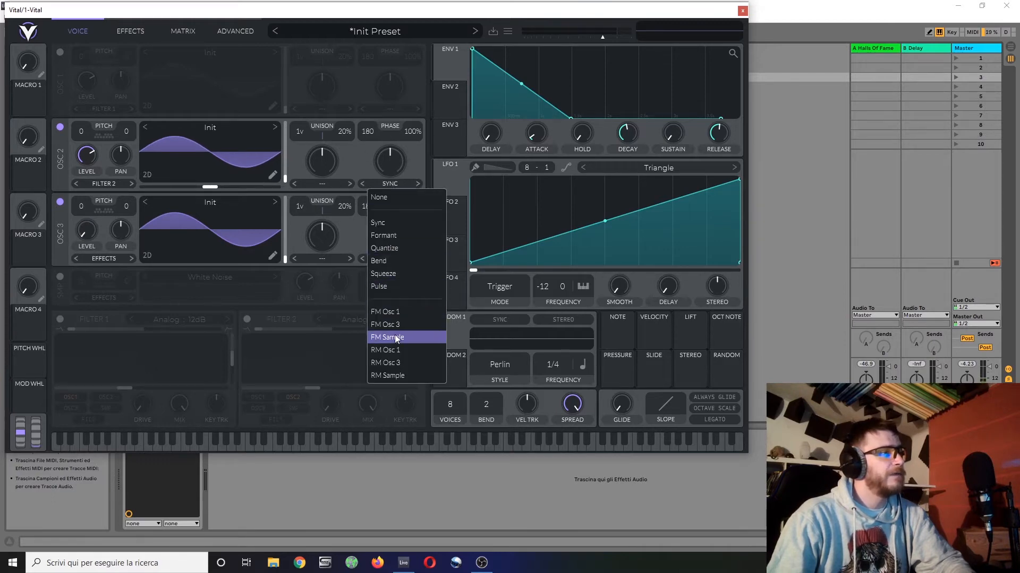
left_click(403, 363)
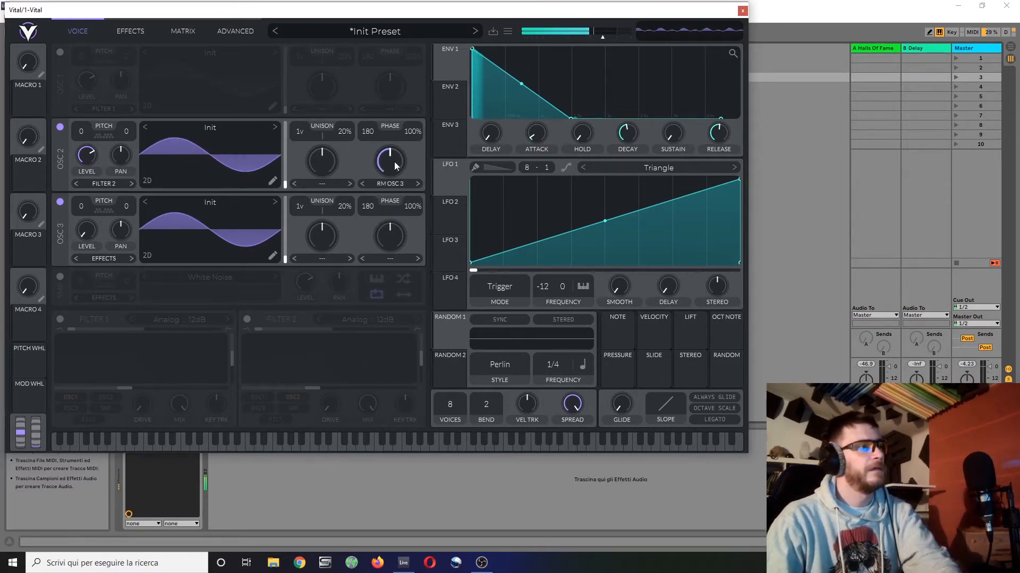
left_click_drag(394, 161, 403, 157)
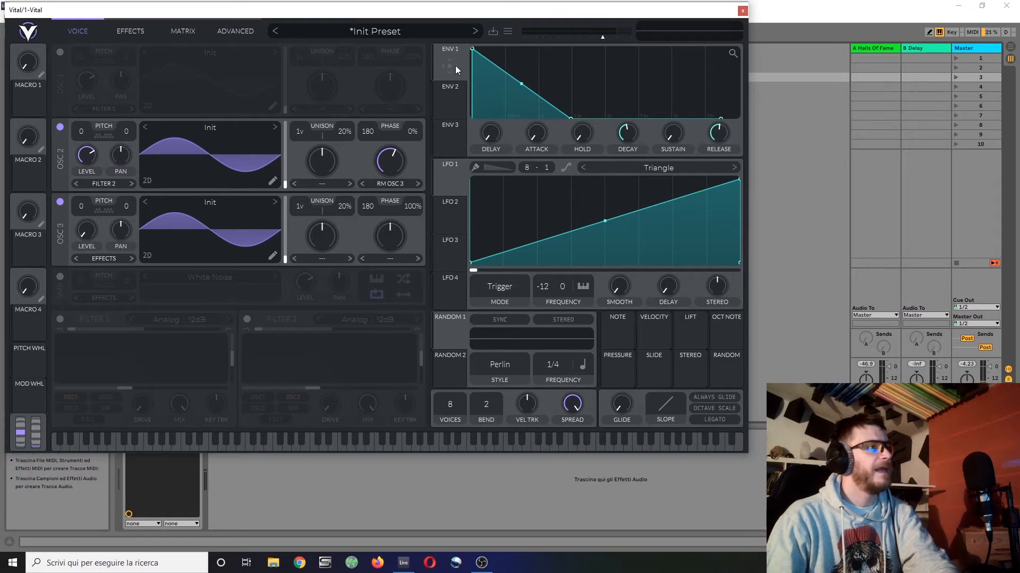
Step: Modulate oscillator 2's RM Osc 3 amount with envelope 1 and transpose oscillator 3 by 17 semitones
left_click_drag(440, 74, 390, 163)
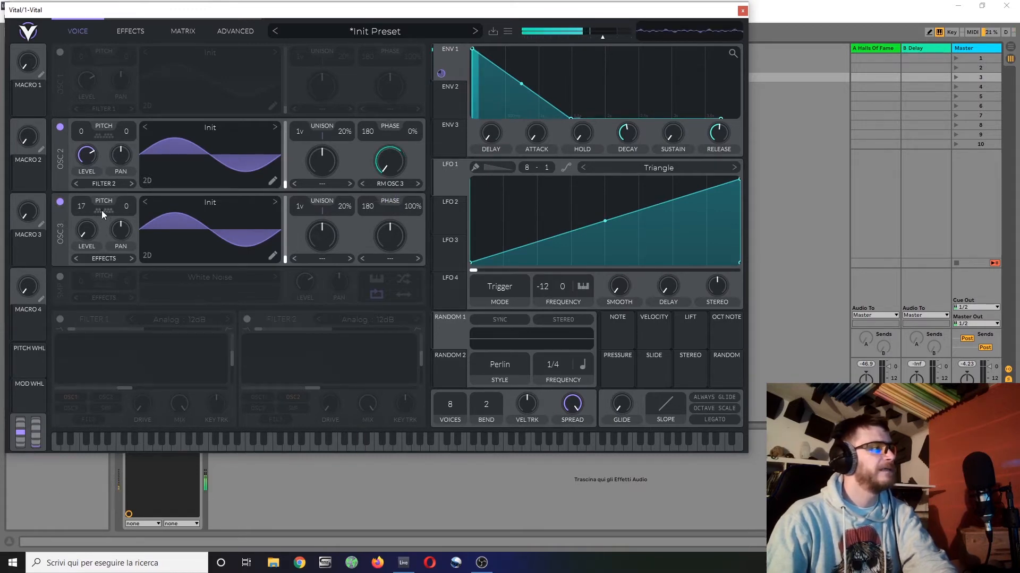
scroll(102, 210, "up", 6)
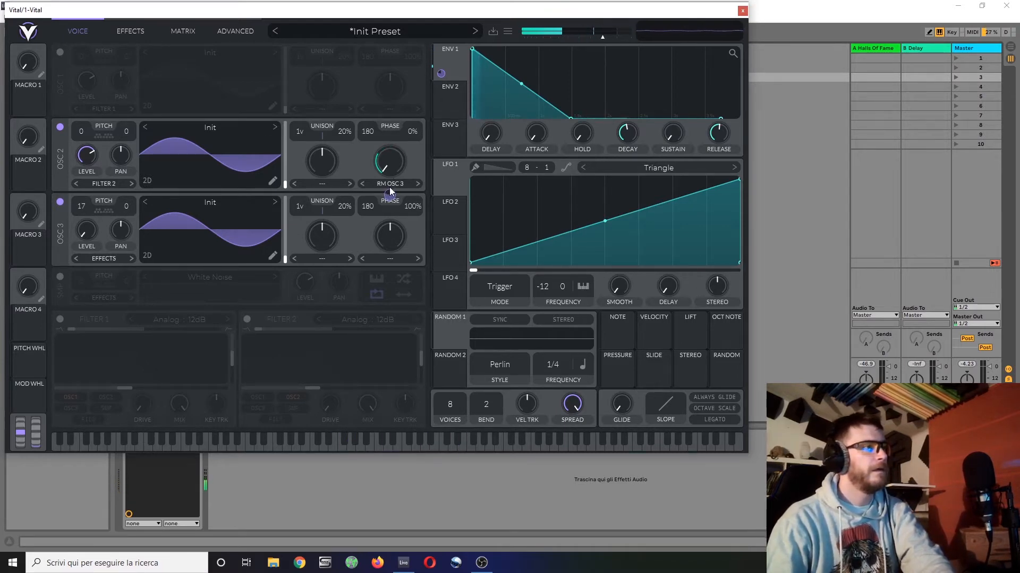
Step: Reduce envelope 1's modulation of oscillator 2's RM Osc 3 amount and transpose oscillator 3 by 25 semitones
mouse_move(391, 198)
mouse_move(390, 195)
left_mouse_down()
mouse_move(390, 210)
mouse_move(390, 200)
left_mouse_up()
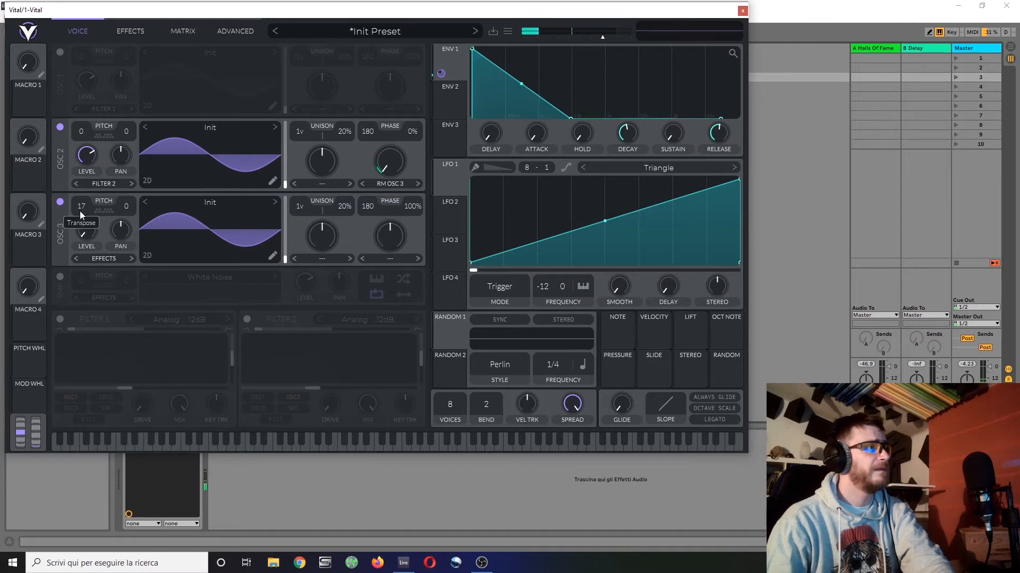
left_click_drag(86, 200, 97, 184)
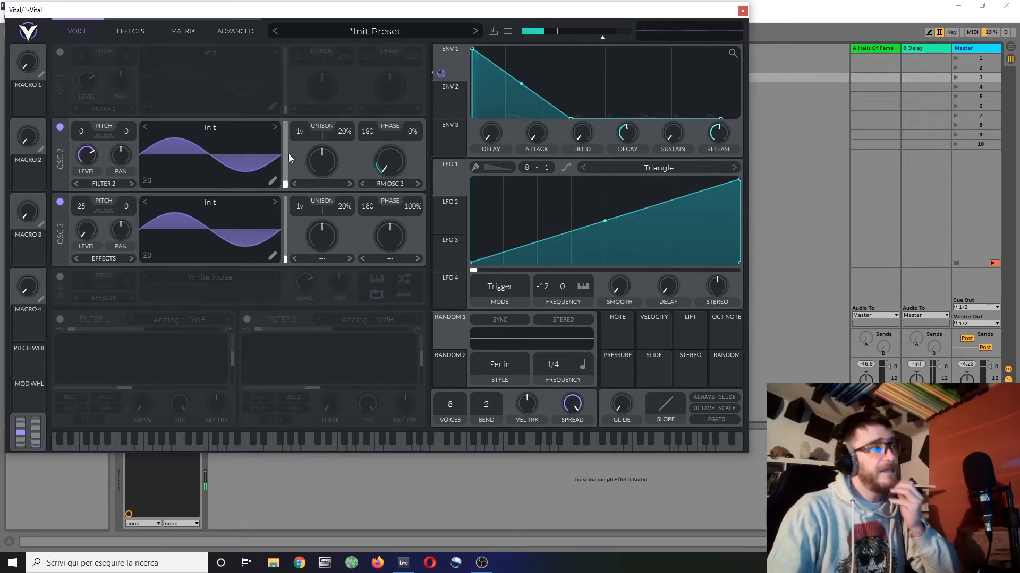
Step: Turn off oscillator 3 and clear oscillator 2's warp mode along with its envelope 1 modulation
left_click(59, 202)
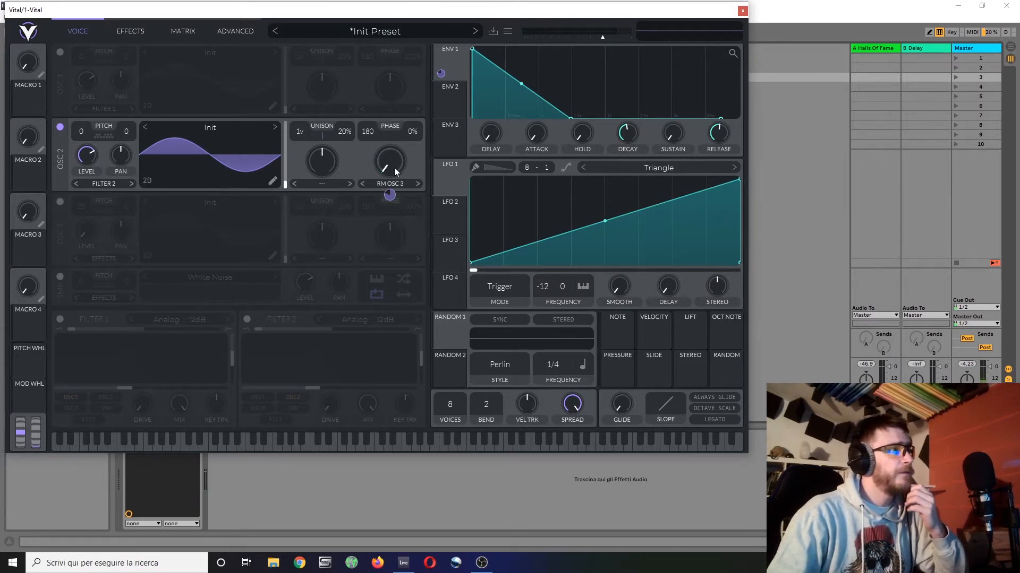
left_click(391, 182)
left_click(391, 198)
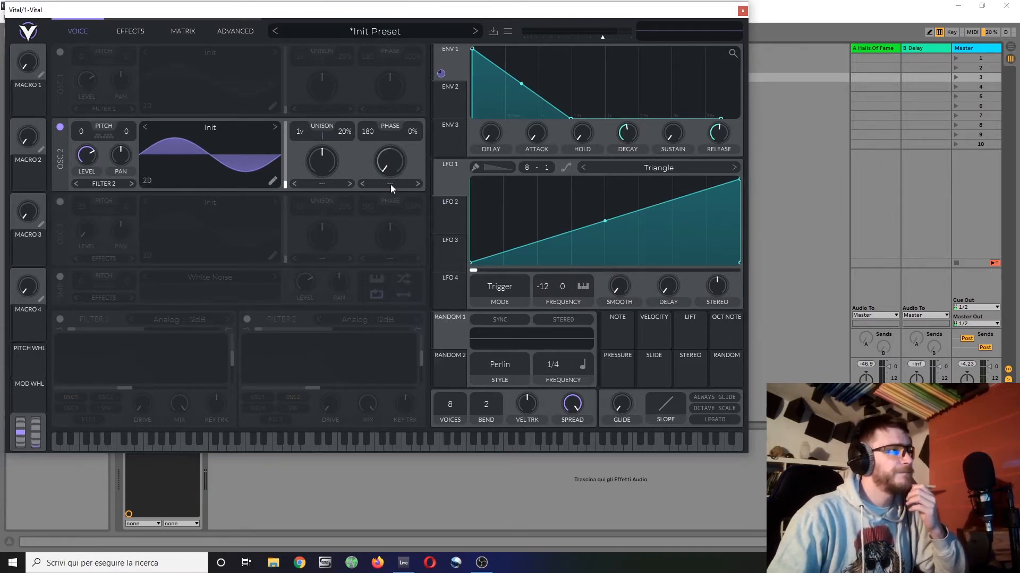
left_click(385, 183)
left_click(403, 201)
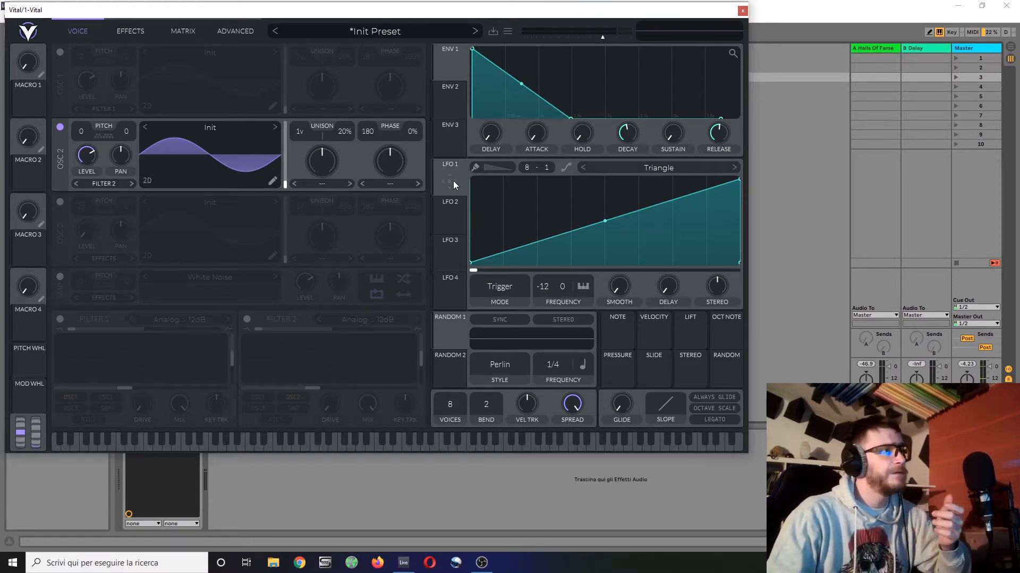
Step: Modulate oscillator 2's phase with LFO 1 and remap that modulation with the 9sines shape from the User folder
left_click_drag(451, 181, 374, 133)
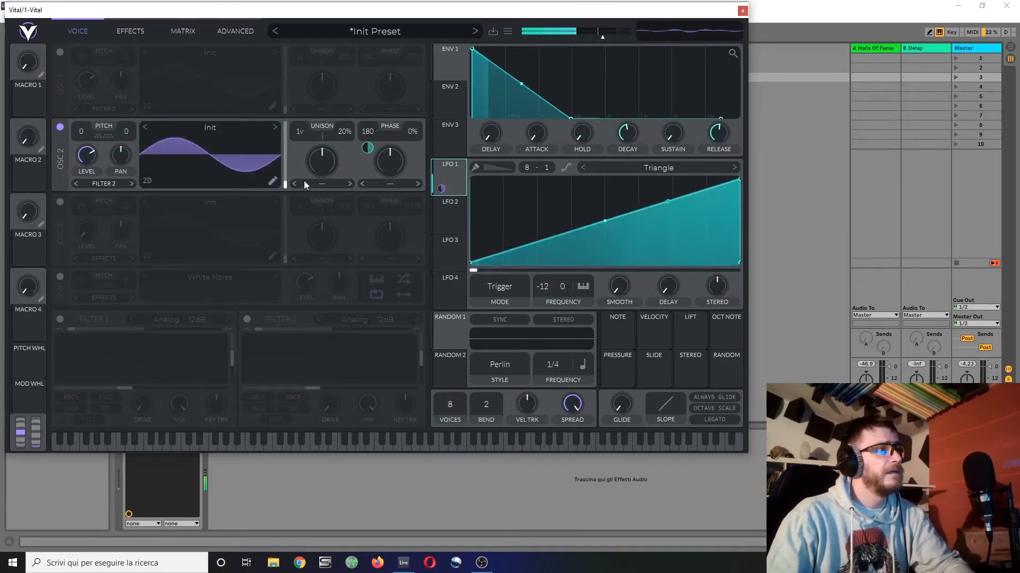
left_click(180, 31)
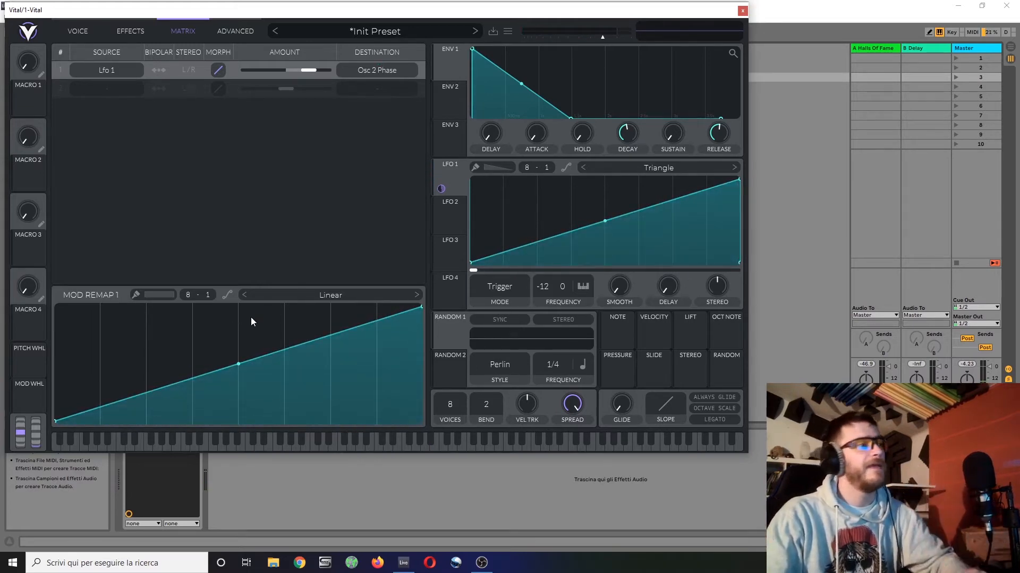
left_click(356, 295)
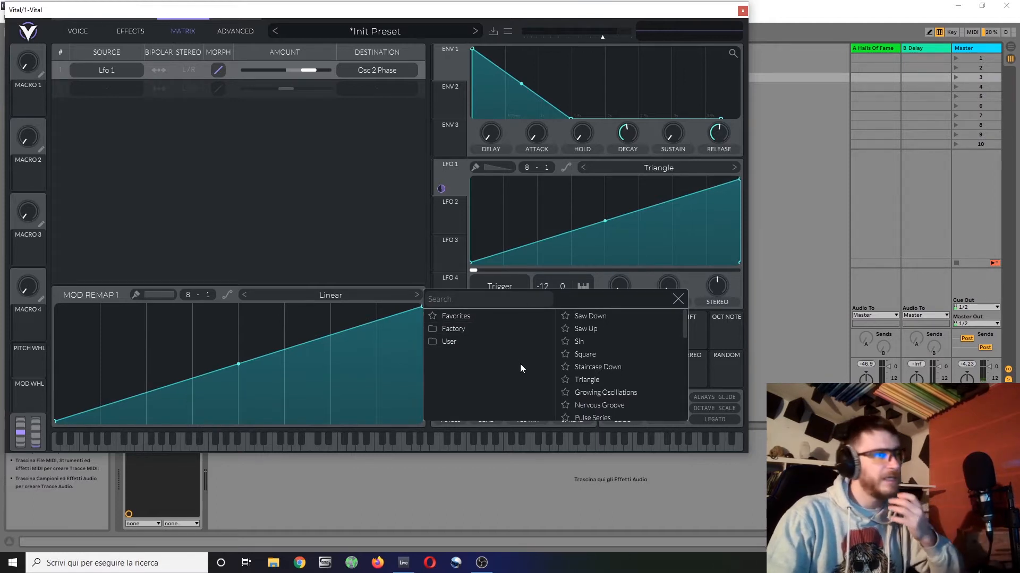
left_click(461, 345)
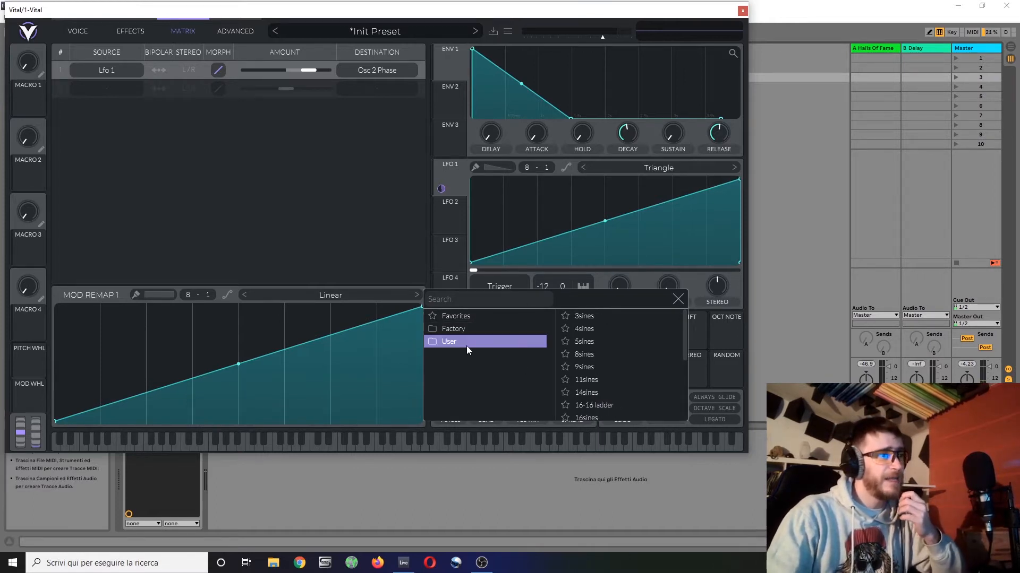
left_click(610, 366)
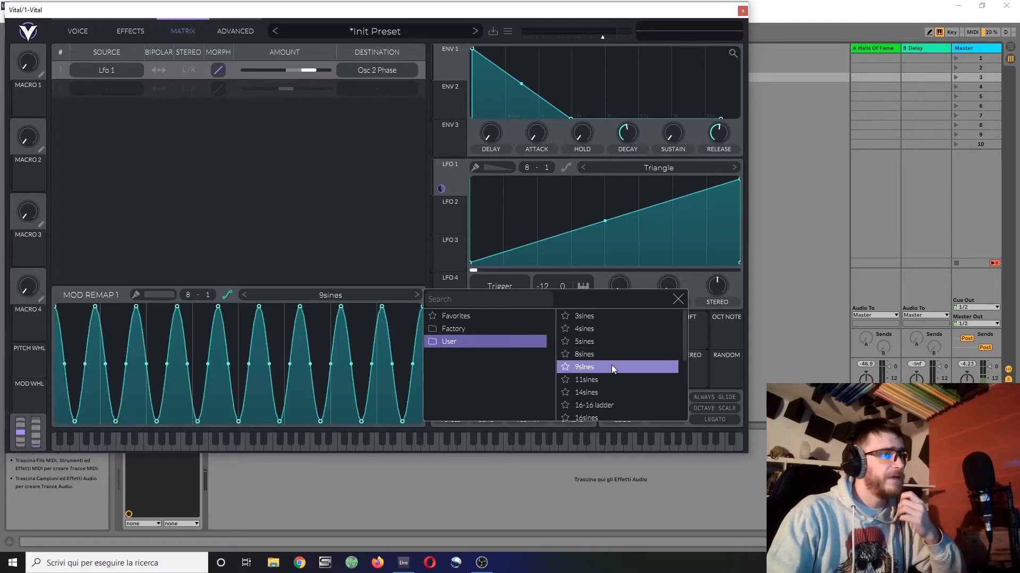
left_click(677, 300)
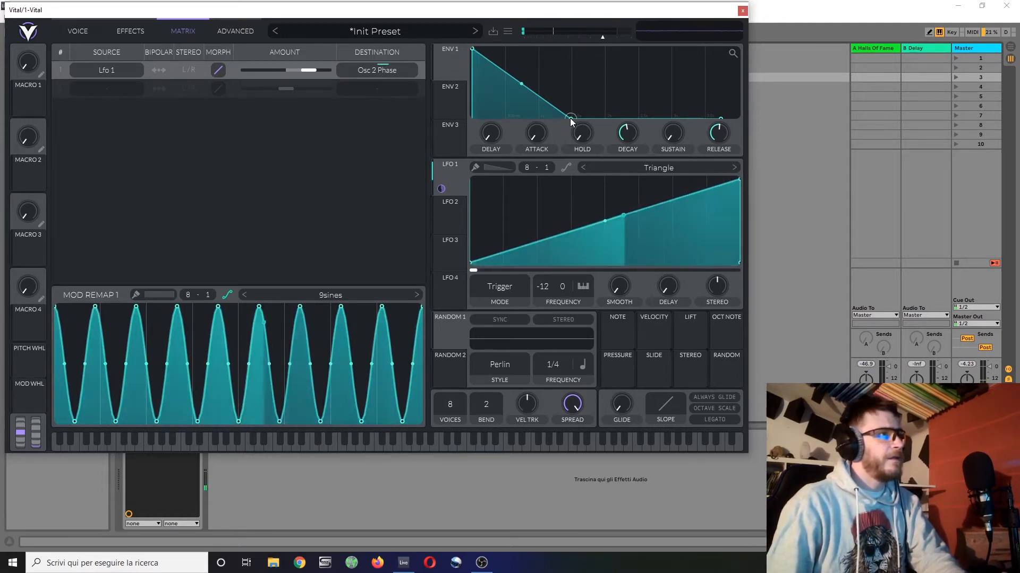
Step: Lengthen envelope 1's decay slightly and let it drive the Modulation 1 Amount through a remap curve bent gently downward
left_click_drag(572, 129, 602, 132)
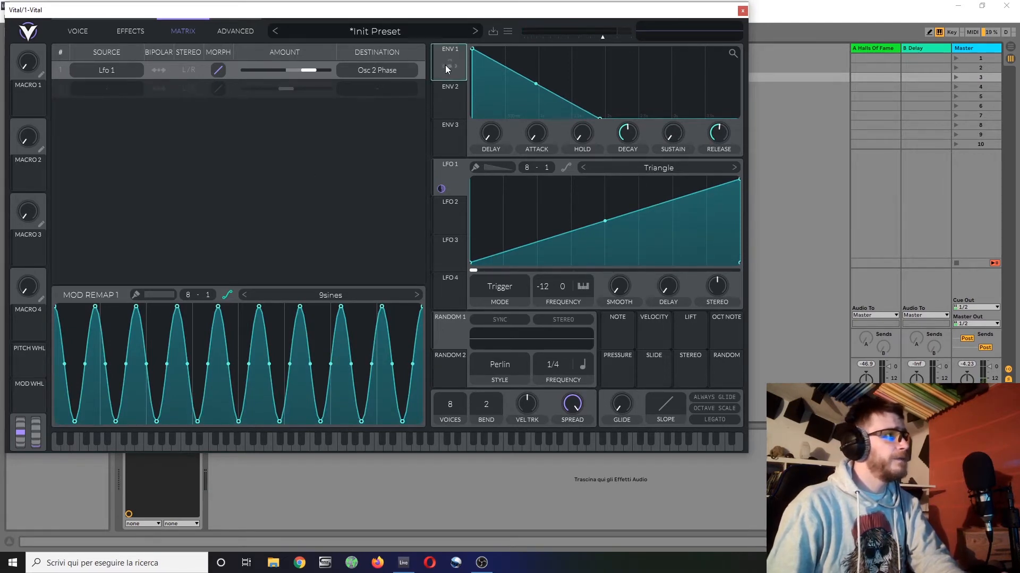
left_click_drag(446, 65, 291, 68)
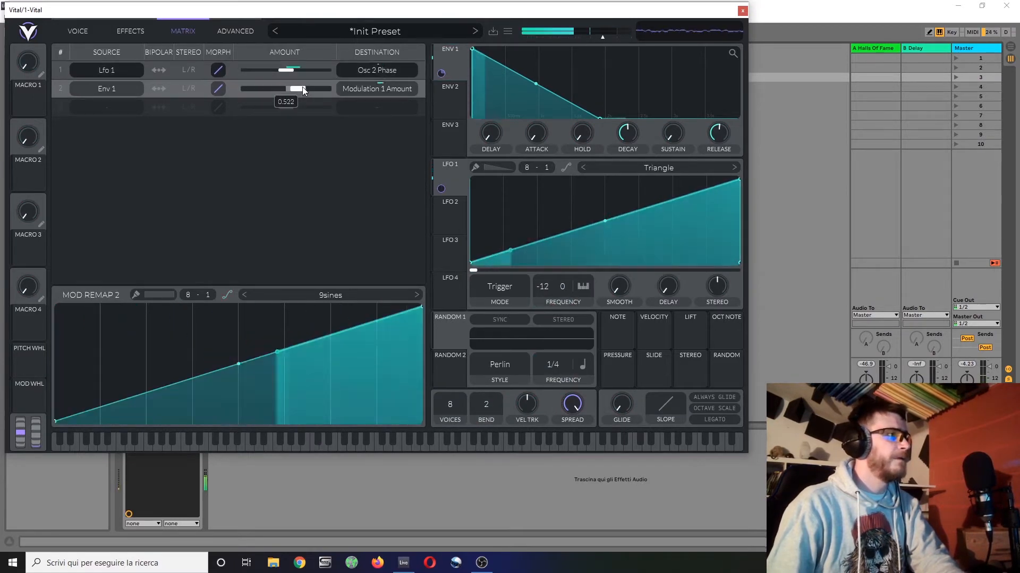
left_click_drag(303, 87, 321, 85)
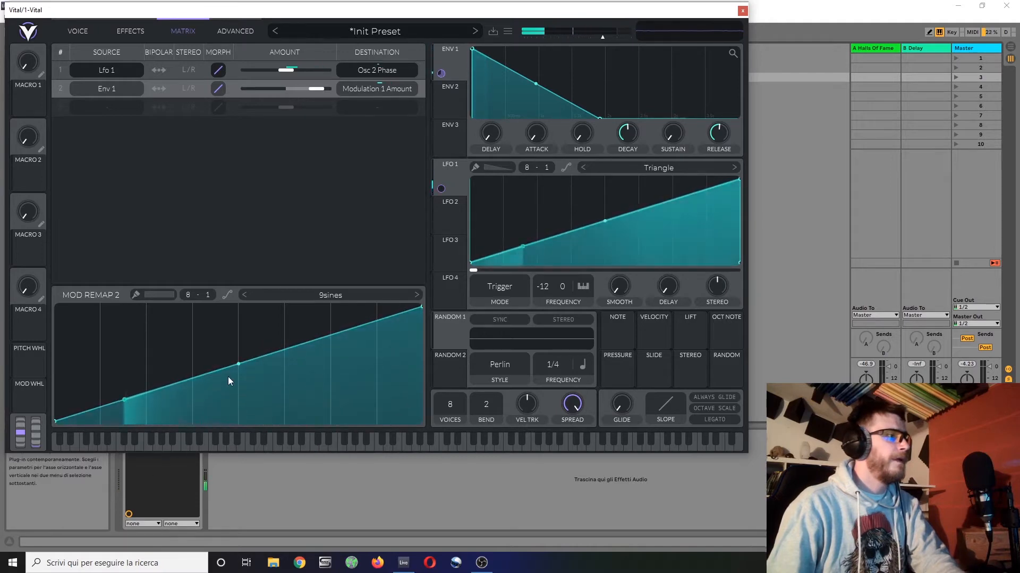
mouse_move(239, 365)
left_mouse_down()
mouse_move(281, 413)
mouse_move(235, 394)
mouse_move(244, 382)
left_mouse_up()
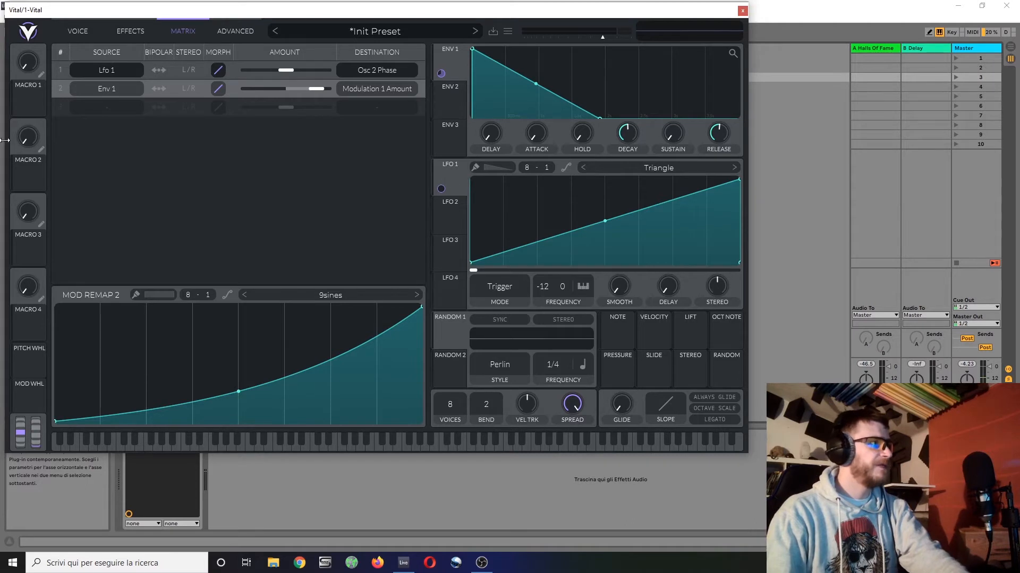
Step: Add a third modulation routing LFO 1 to oscillator 1's phase
left_click(112, 107)
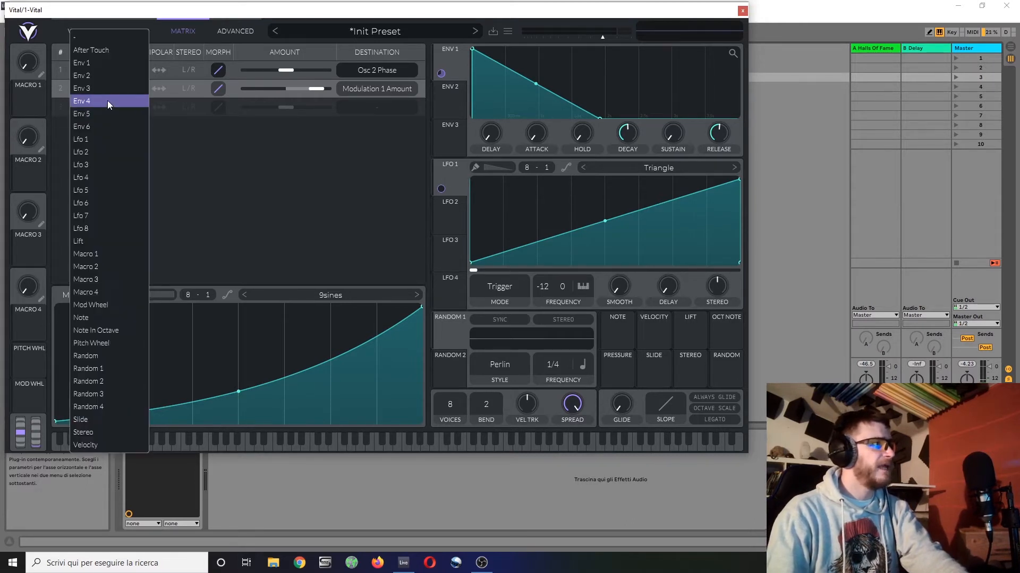
left_click(100, 139)
left_click(382, 105)
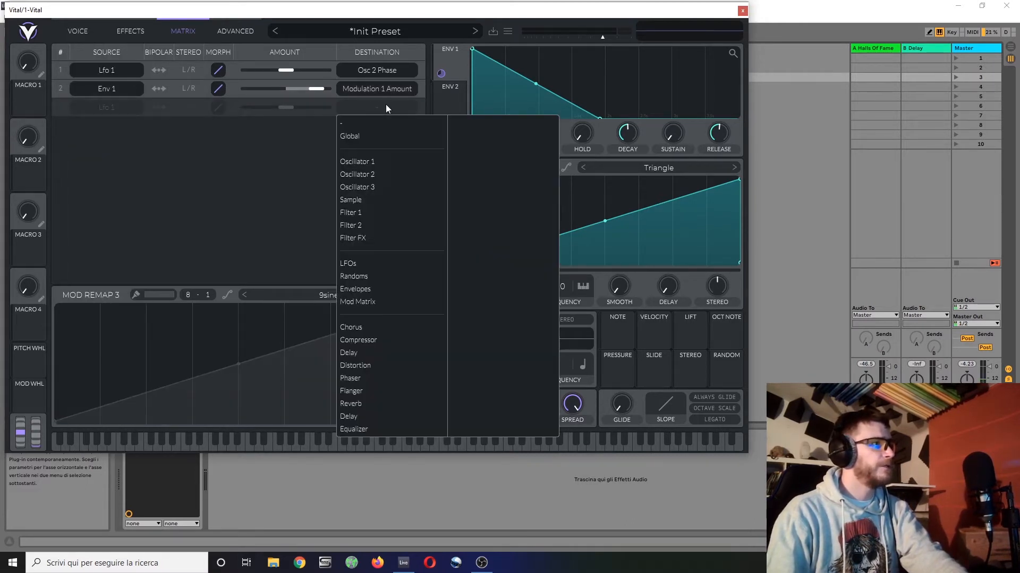
left_click(361, 162)
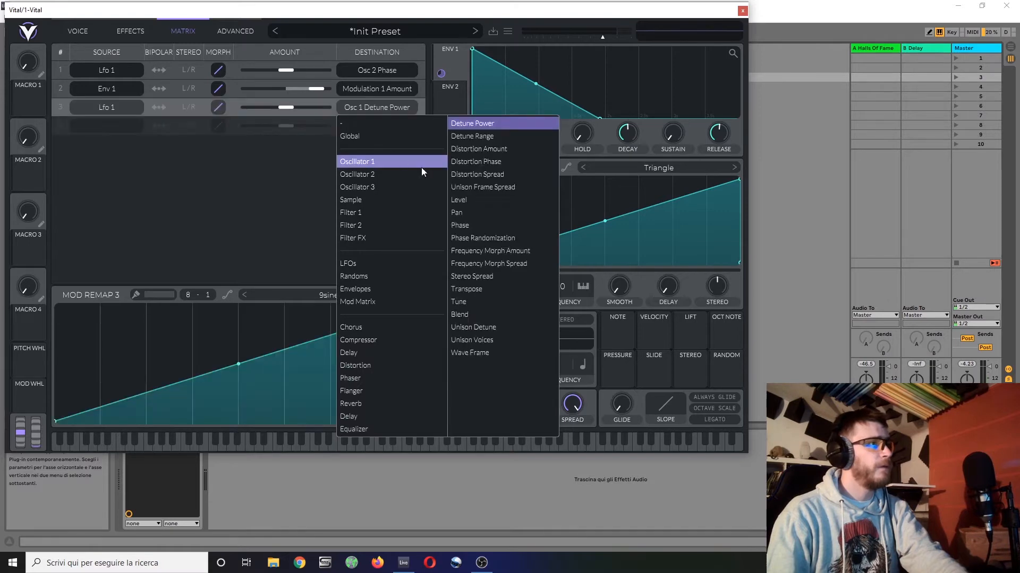
left_click(461, 228)
left_click(205, 233)
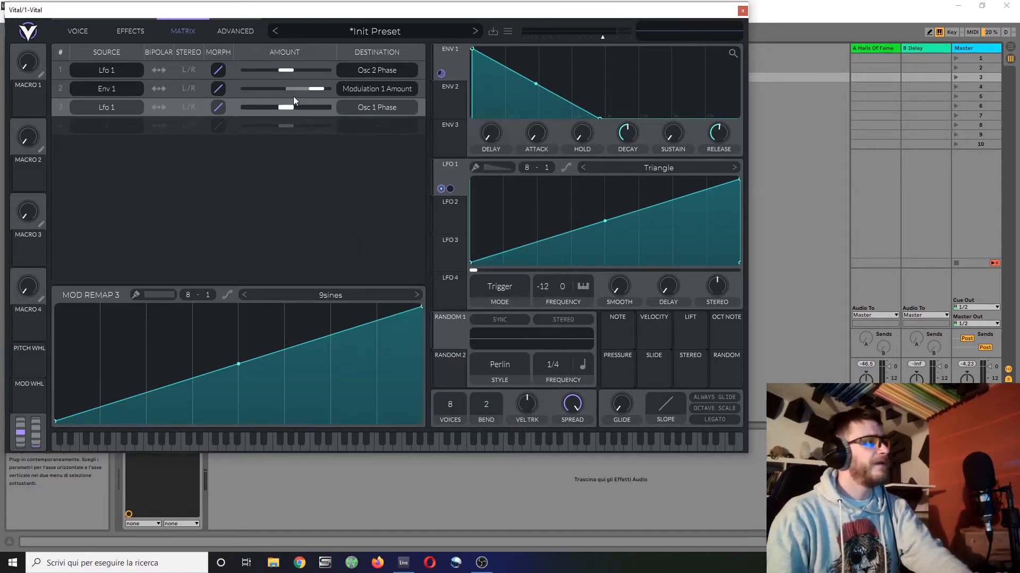
Step: Remap the third modulation with the 26sines user shape and set its amount to 1.000
left_click(336, 296)
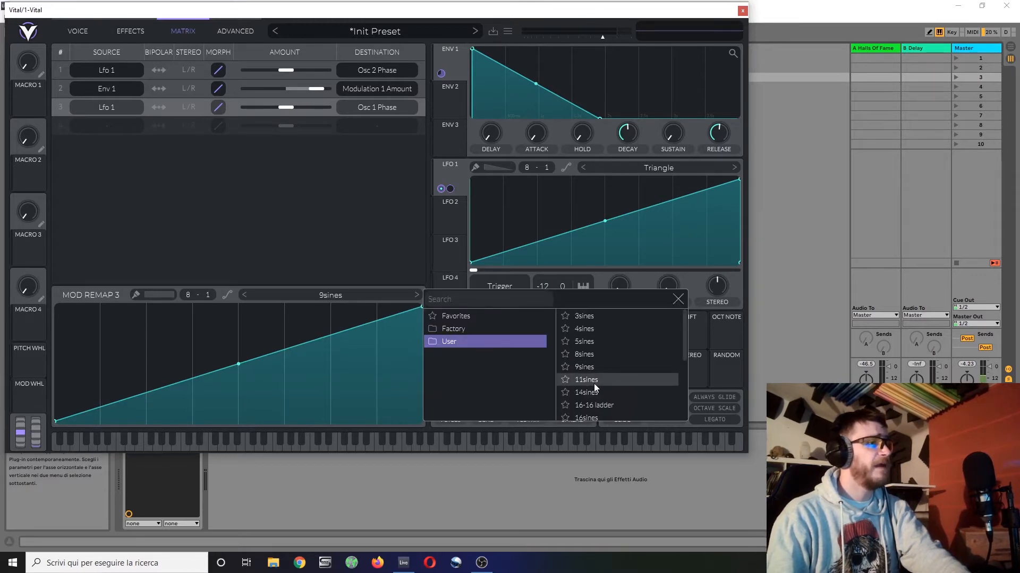
scroll(593, 383, "down", 1)
left_click(589, 406)
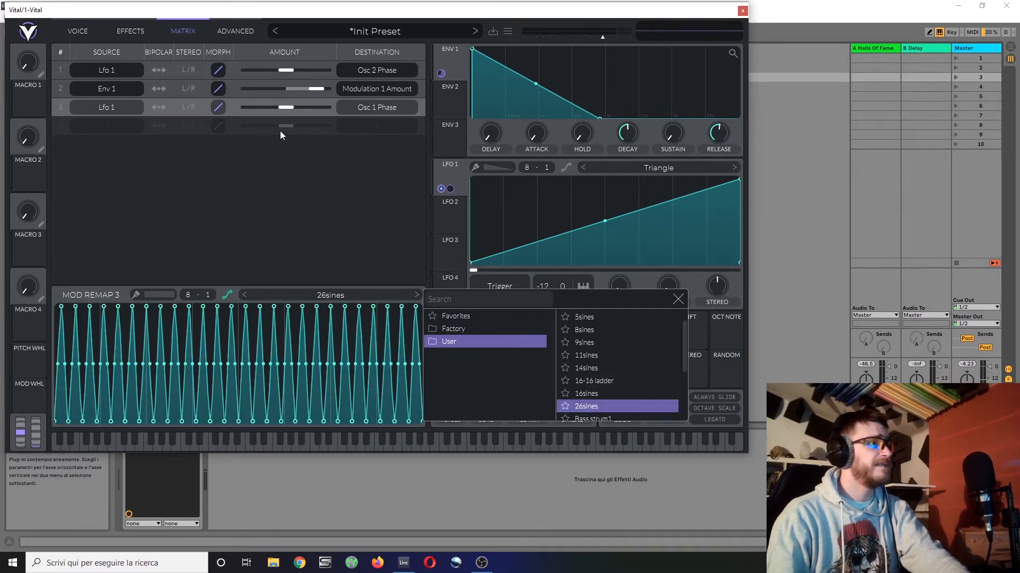
left_click(275, 167)
left_click_drag(287, 108, 339, 100)
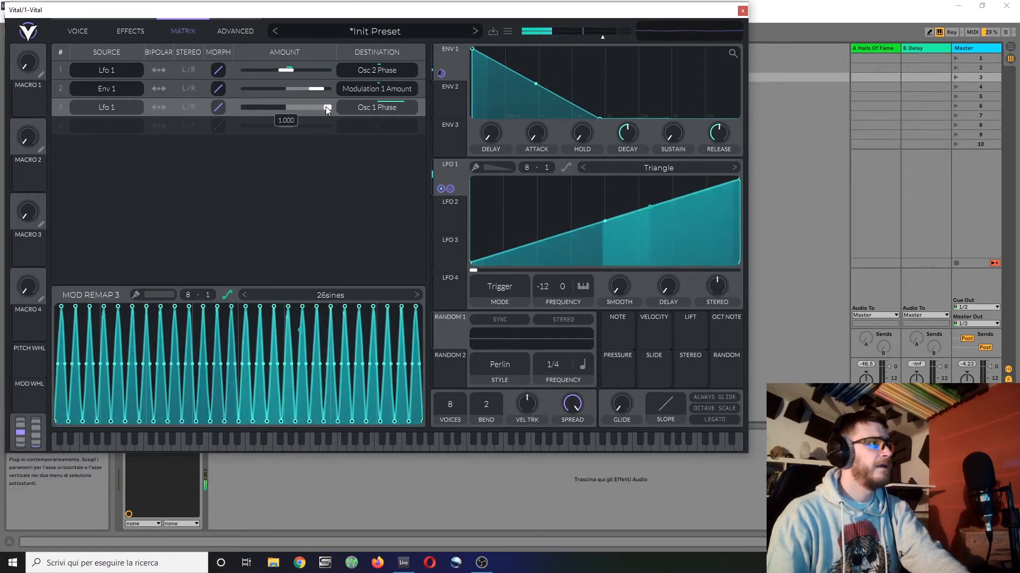
Step: Lower envelope 1's amount on Modulation 1 Amount and change the third modulation's destination to oscillator 2's phase
left_click_drag(326, 107, 298, 93)
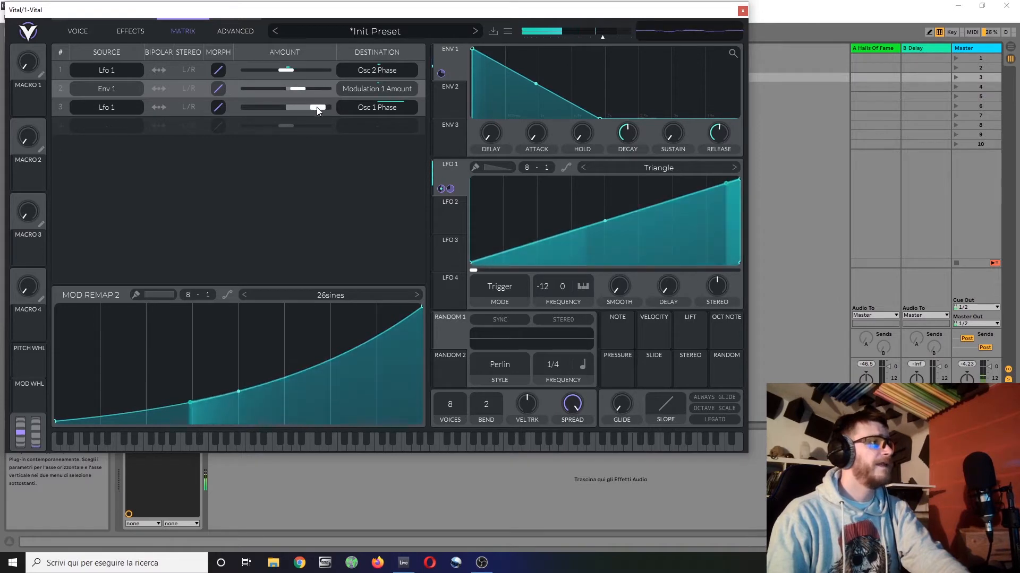
left_click(367, 108)
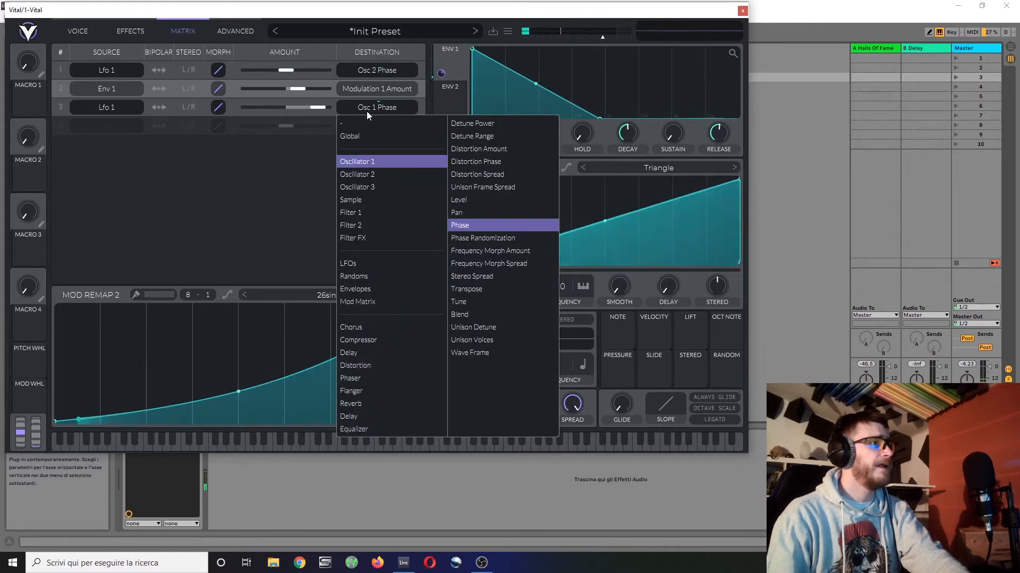
left_click(384, 175)
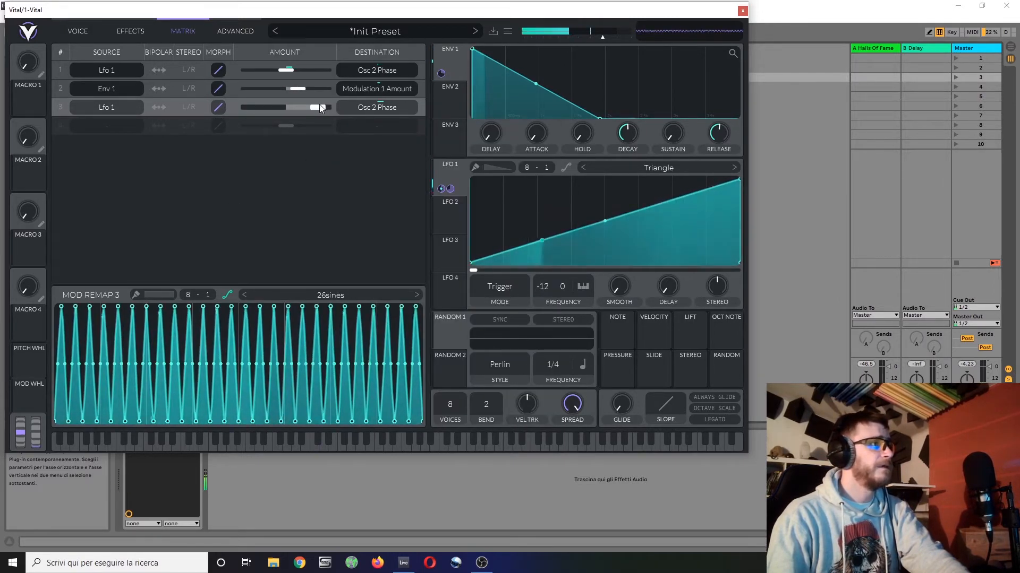
Step: Try amounts of about 0.34 and 0.49 on the third modulation, and reset its amount to zero
left_click_drag(318, 106, 301, 113)
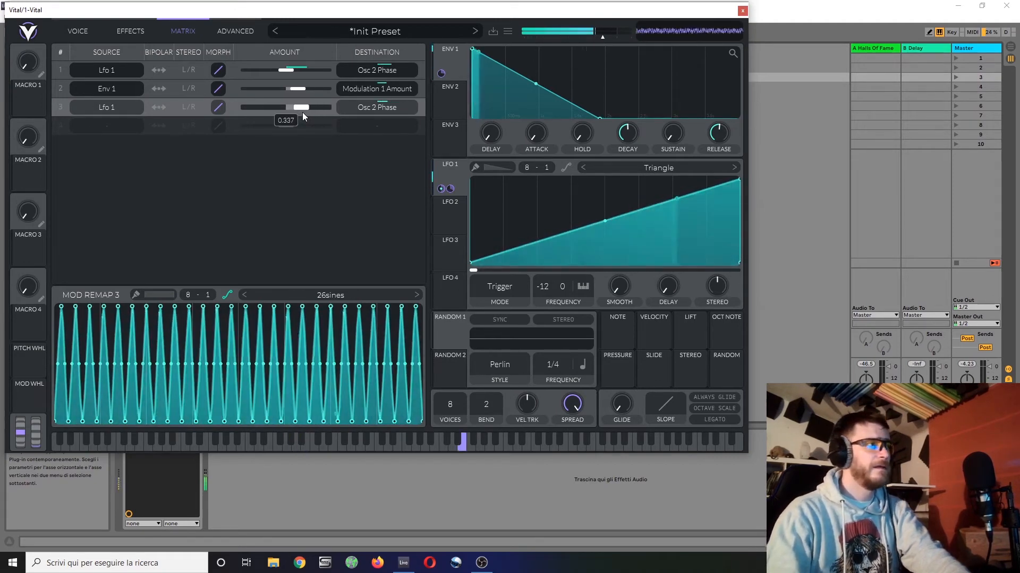
mouse_move(301, 112)
left_mouse_down()
mouse_move(323, 107)
mouse_move(308, 107)
left_mouse_up()
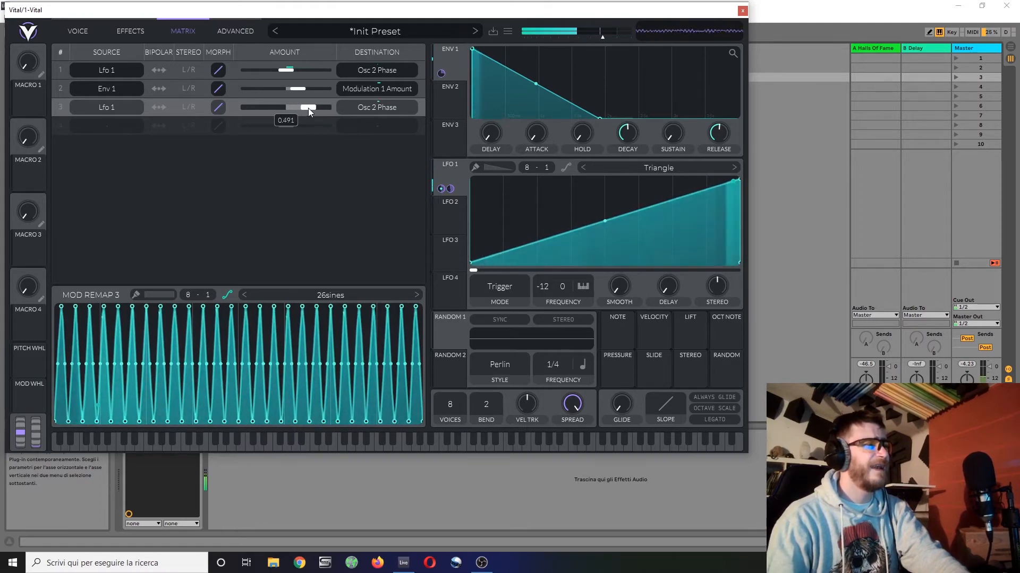
double_click(311, 107)
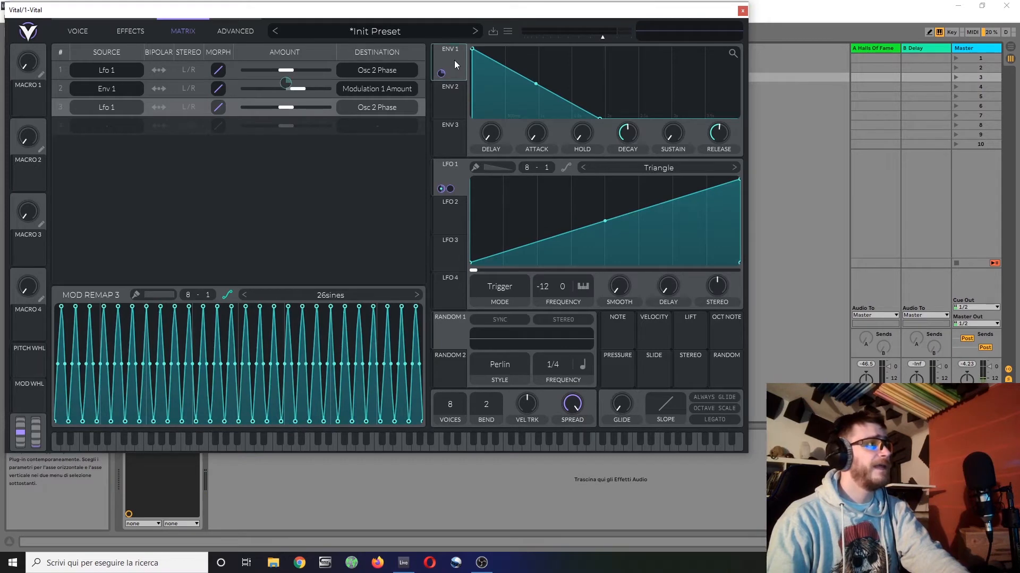
Step: Modulate the Modulation 3 Amount with envelope 1 at about half depth and bend its remap into a steep exponential curve
left_click_drag(441, 73, 278, 111)
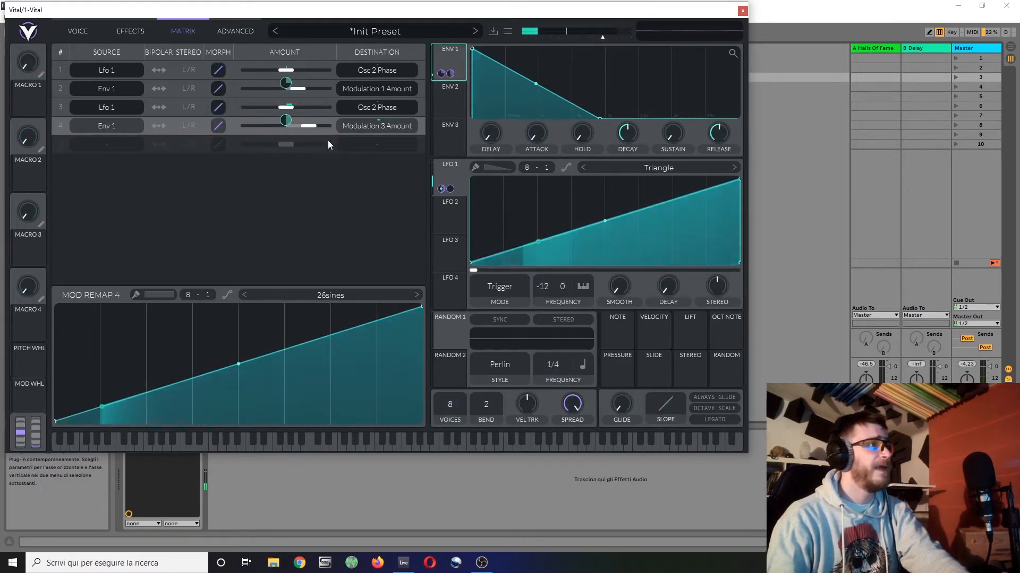
left_click_drag(239, 365, 239, 421)
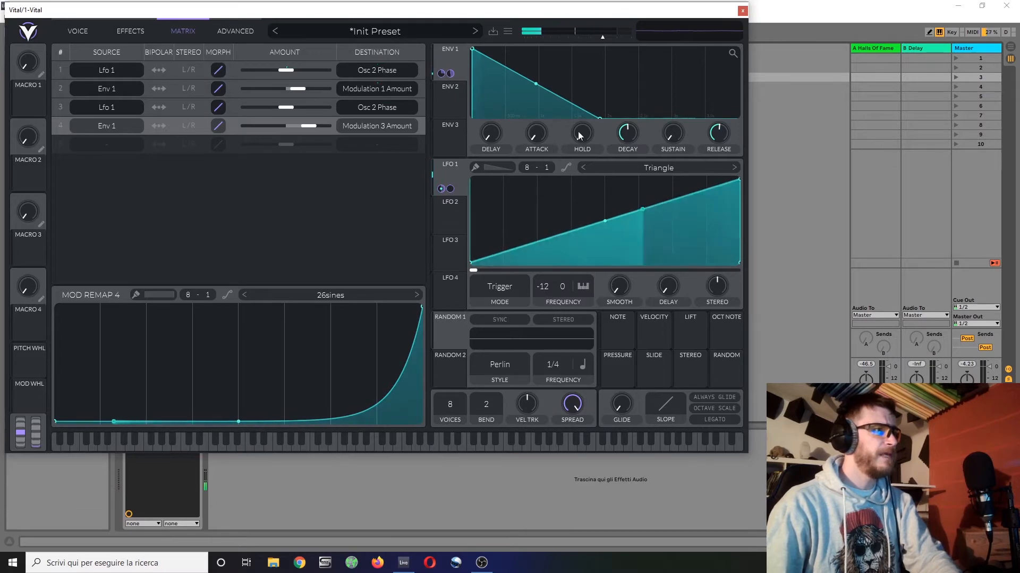
Step: Set envelope 1's decay to about 3.04 seconds and lengthen its release
left_click_drag(627, 134, 629, 132)
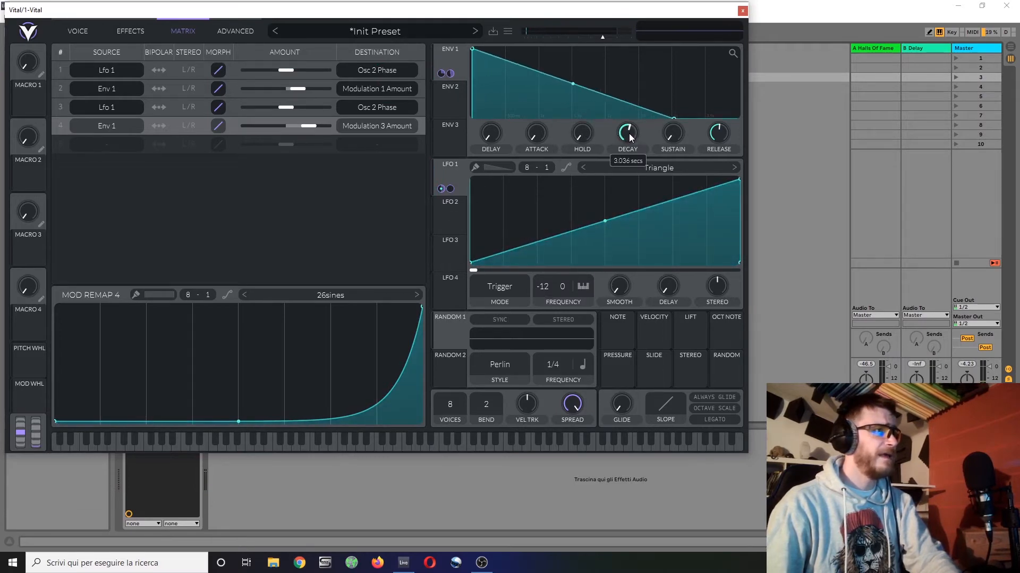
left_click_drag(722, 139, 733, 135)
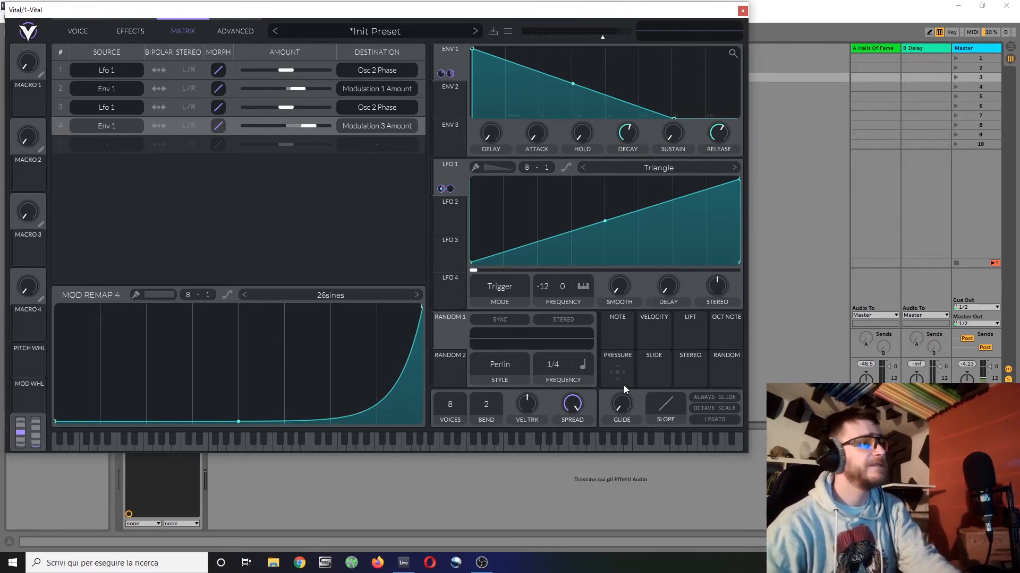
Step: Modulate envelope 1's decay and release with Note at small negative amounts, using -0.150 for the release, and lengthen the decay further
left_click_drag(617, 333, 625, 140)
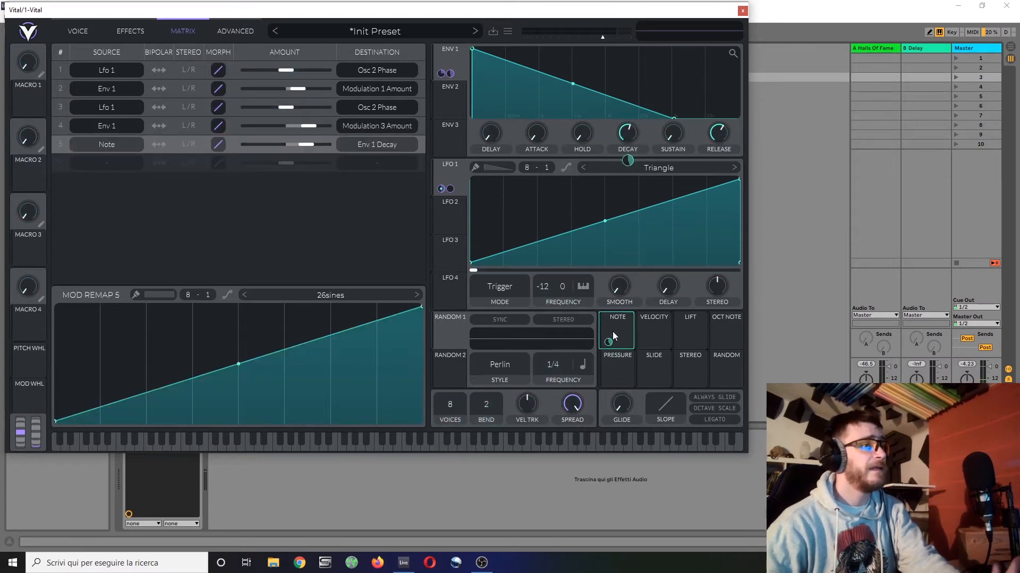
left_click_drag(615, 330, 630, 123)
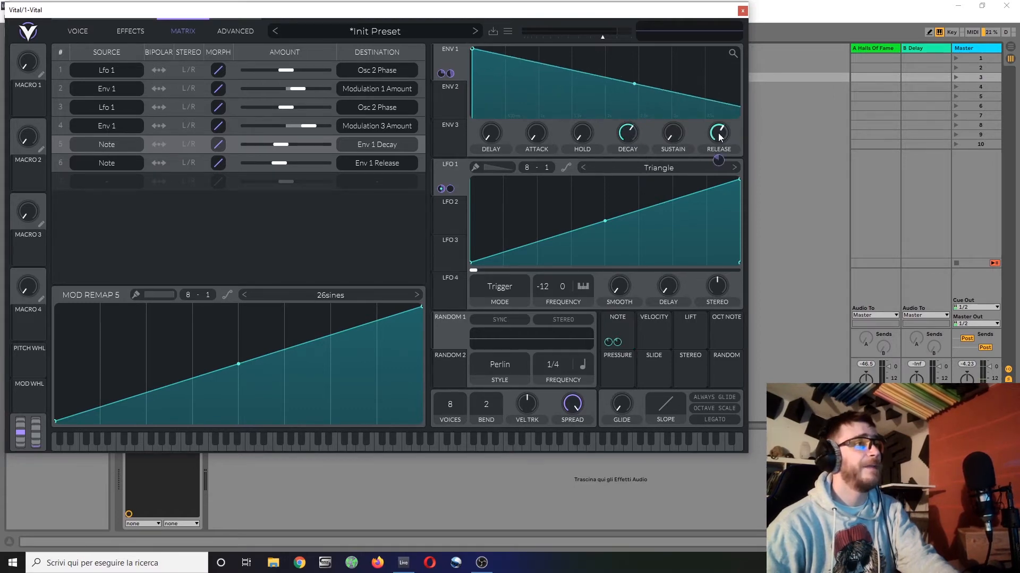
mouse_move(721, 137)
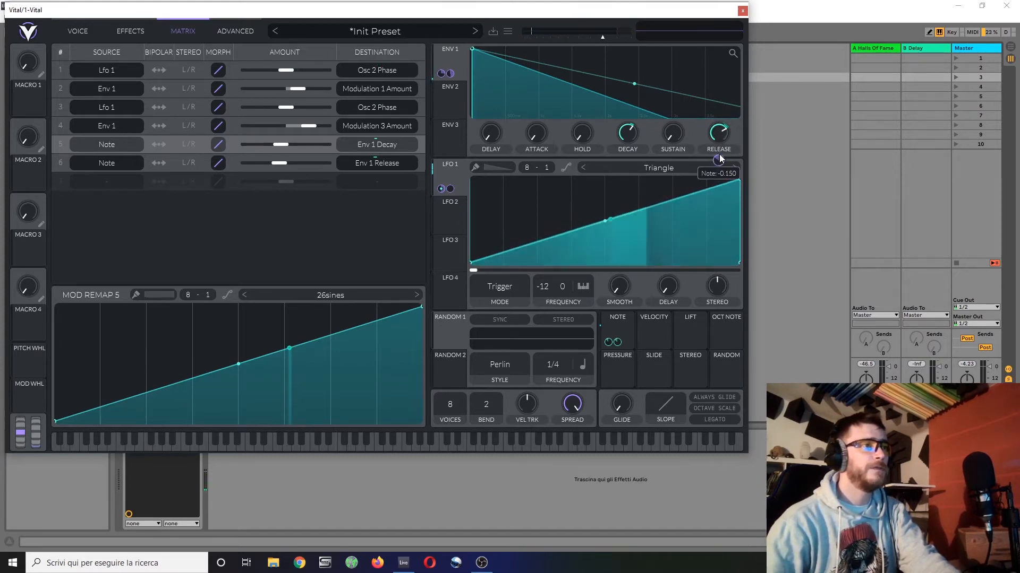
Step: Deepen the negative Note modulation on envelope 1's release and decay, and lengthen the envelope's decay
left_click_drag(719, 161, 719, 164)
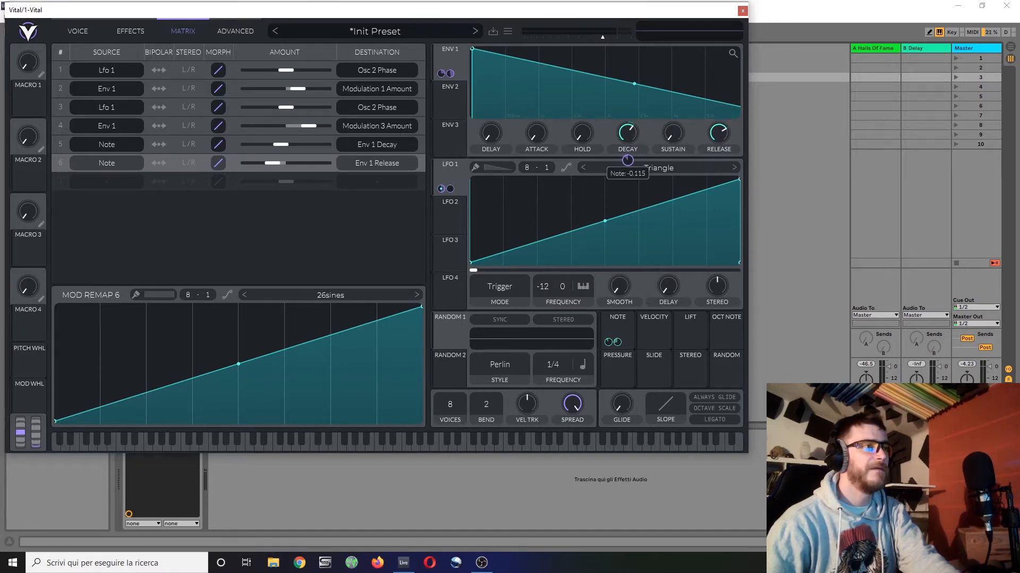
left_click_drag(627, 160, 627, 166)
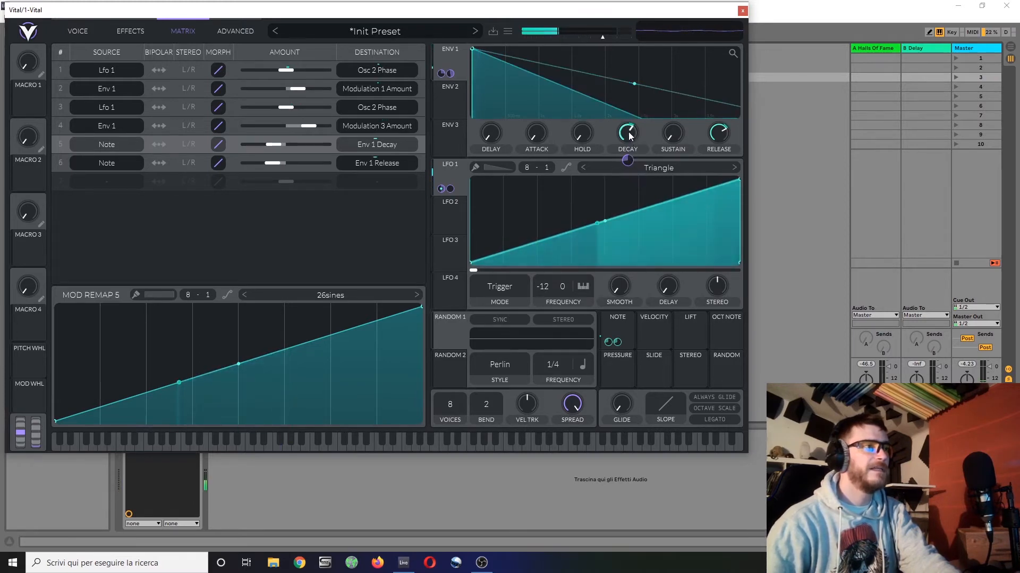
left_click_drag(629, 132, 636, 130)
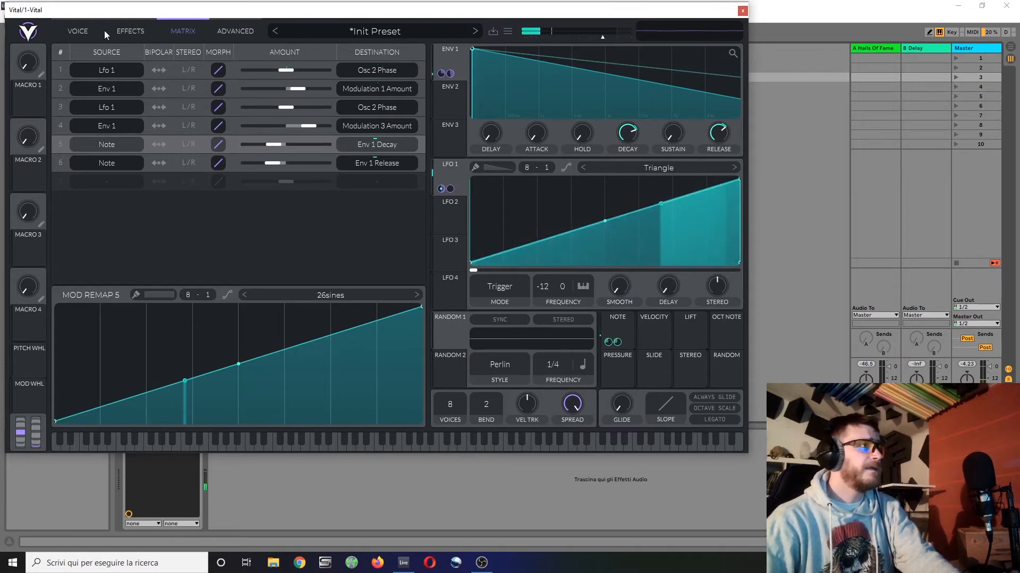
Step: Enable oscillator 1 and set its unison to 2 voices with 3% detune
left_click(78, 36)
left_click(60, 52)
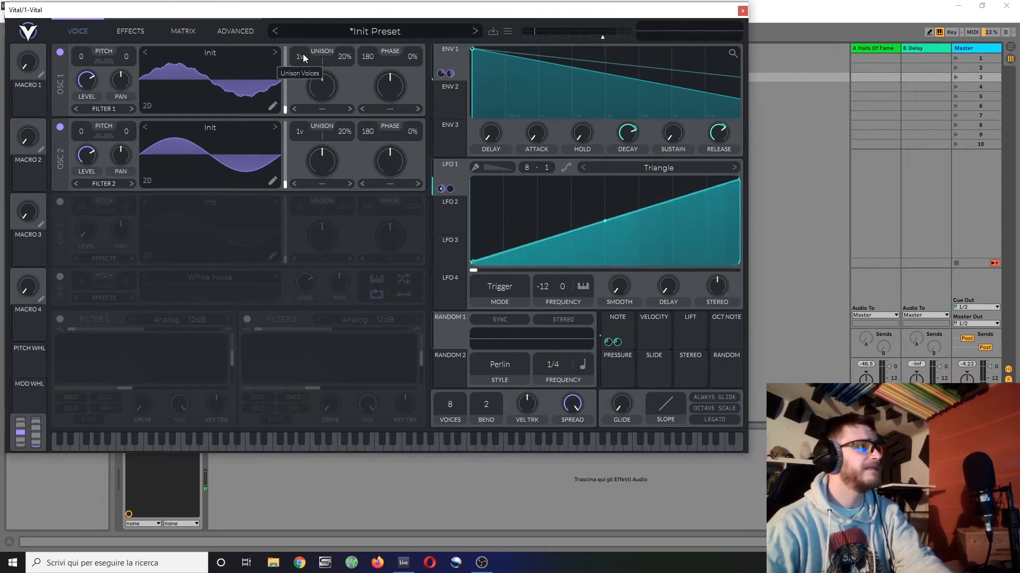
scroll(303, 53, "up", 1)
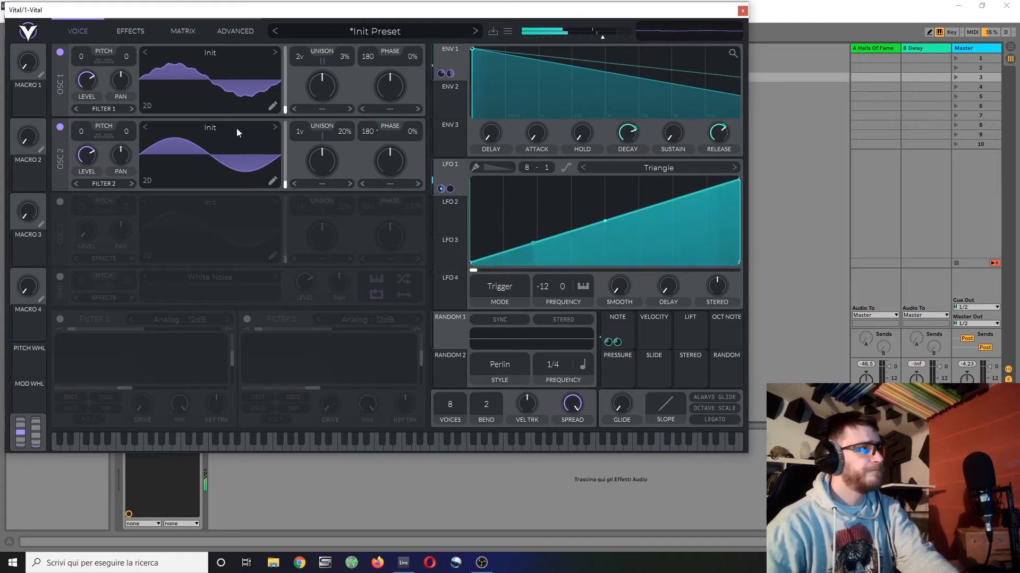
Step: Clear oscillator 1's waveform and redraw its spectrum with a fundamental at about half level and seven weaker, spaced-out upper harmonics
left_click(271, 107)
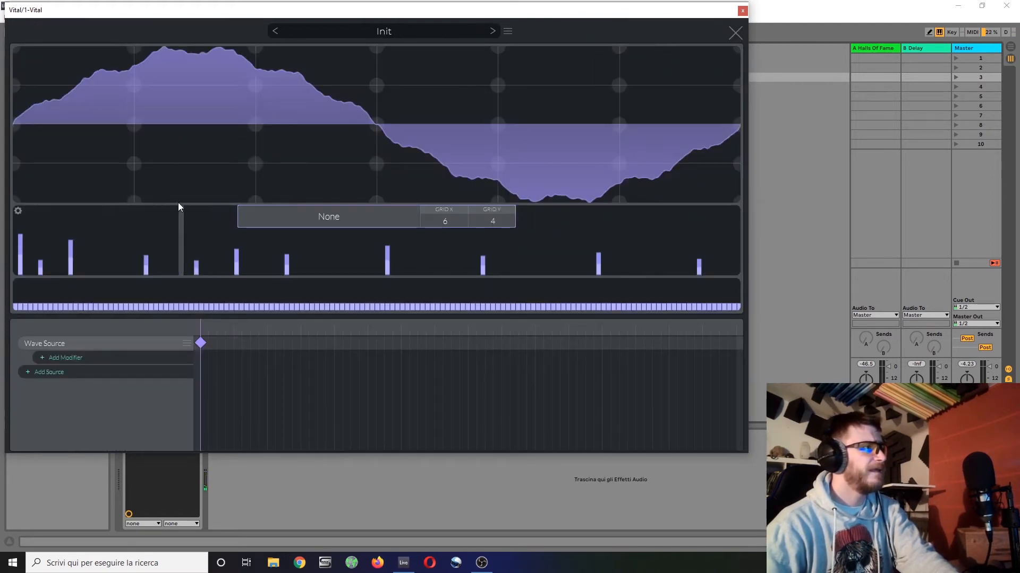
right_click(175, 187)
left_click(199, 195)
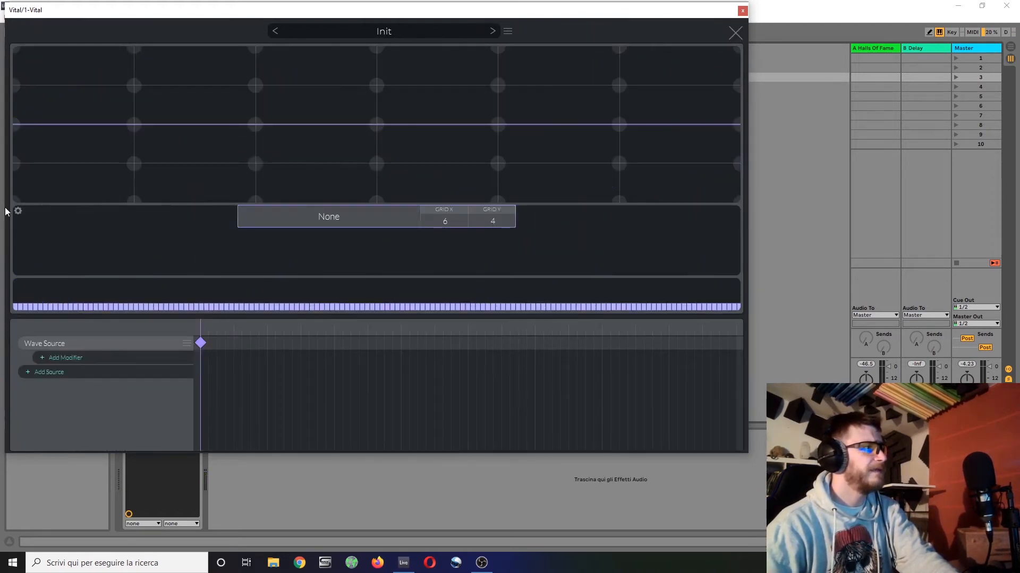
left_click_drag(18, 271, 20, 246)
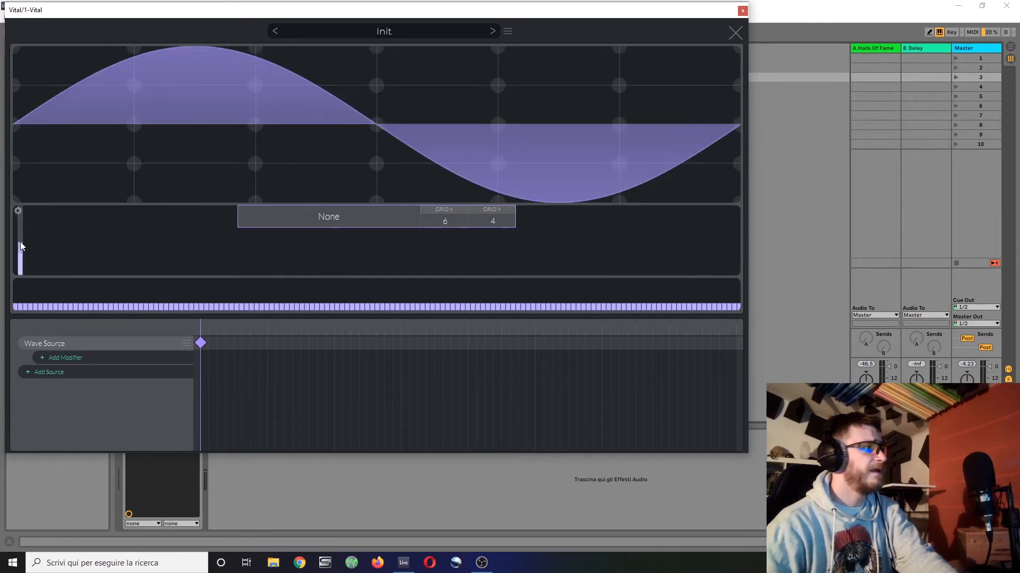
left_click(70, 257)
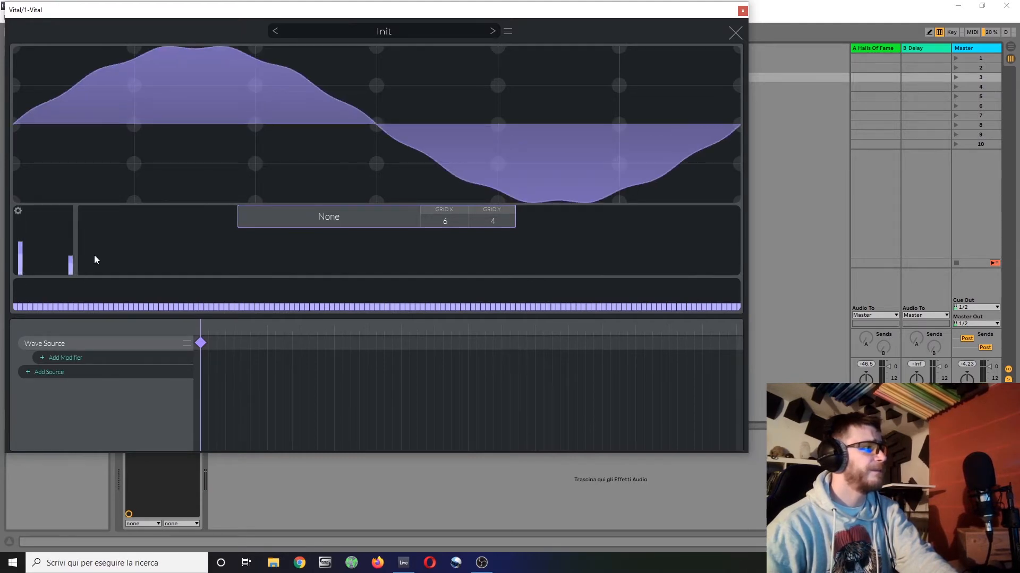
left_click(161, 265)
left_click(236, 257)
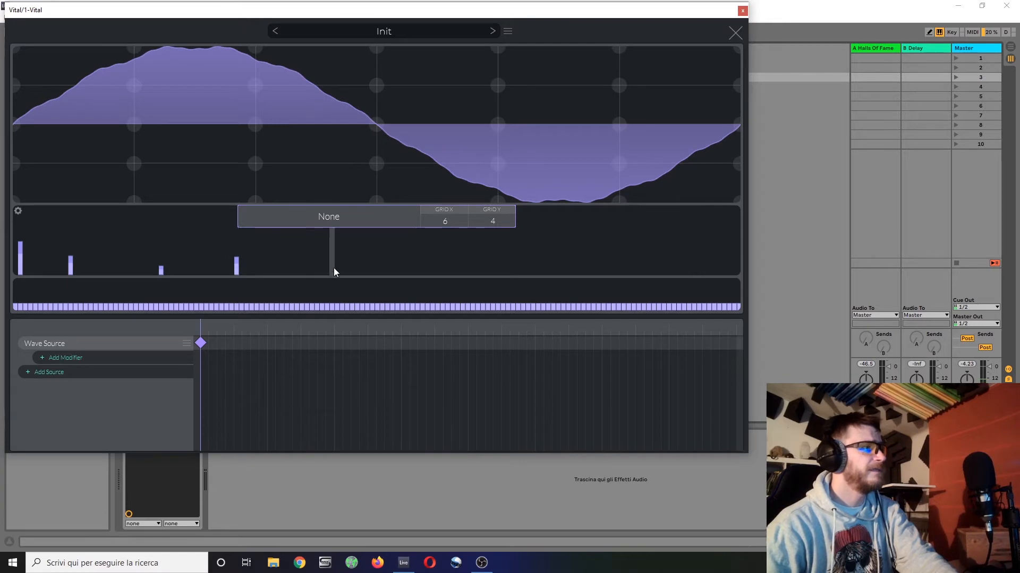
left_click(437, 263)
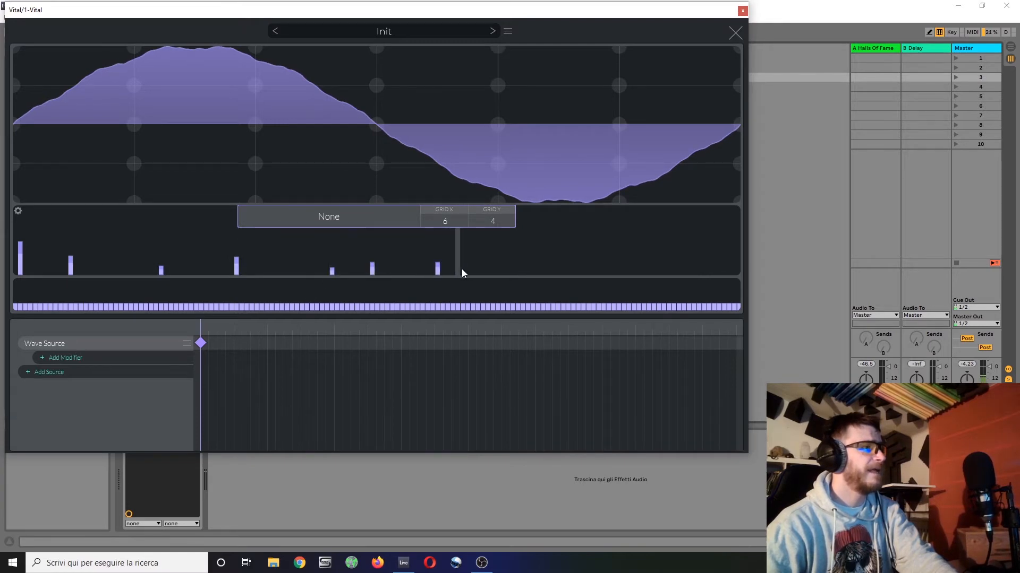
left_click(463, 269)
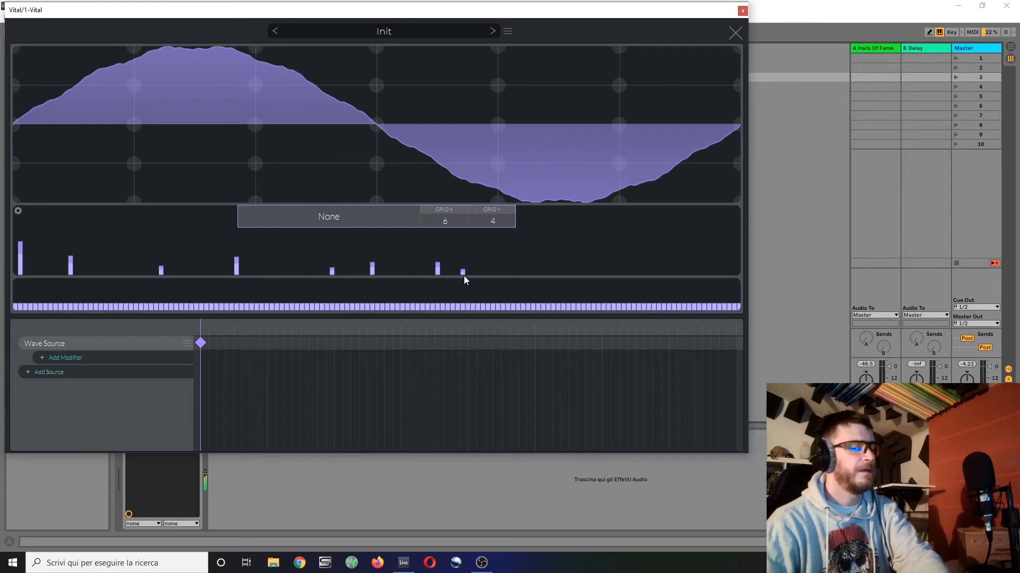
Step: Lower several upper harmonics of oscillator 1, including the second-drawn one near the fundamental, and close the wavetable editor
left_click(237, 270)
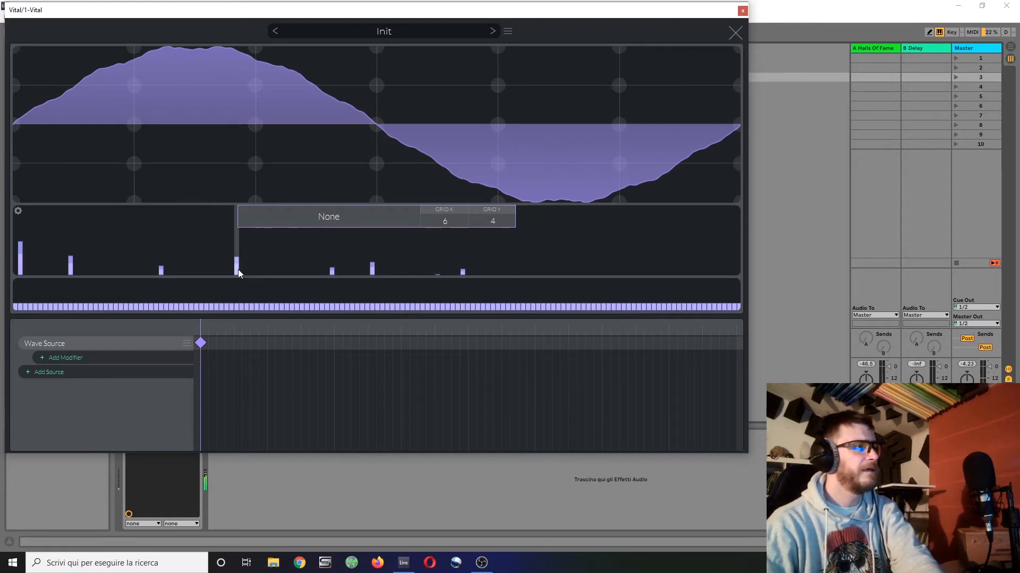
left_click(371, 270)
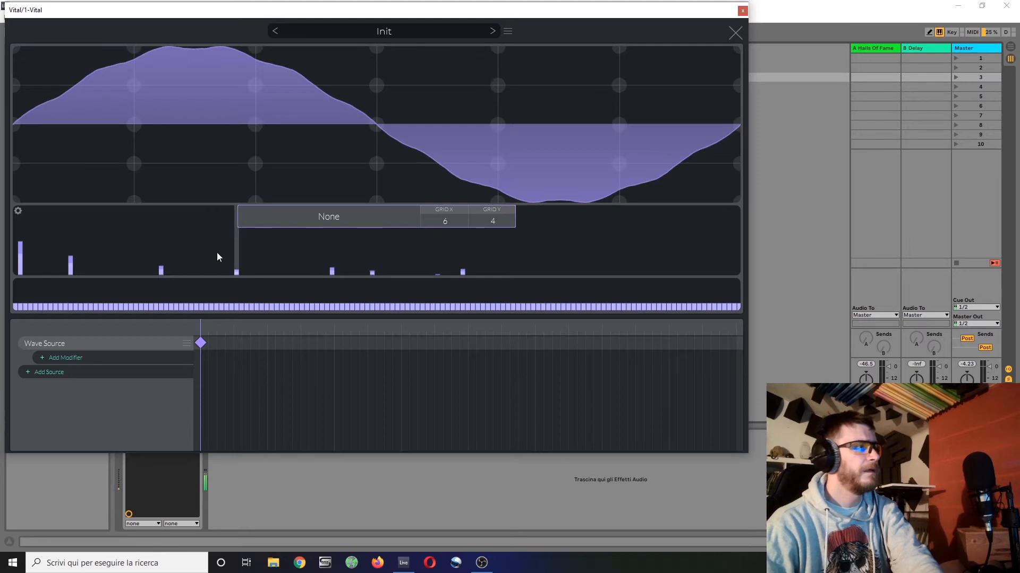
left_click(69, 267)
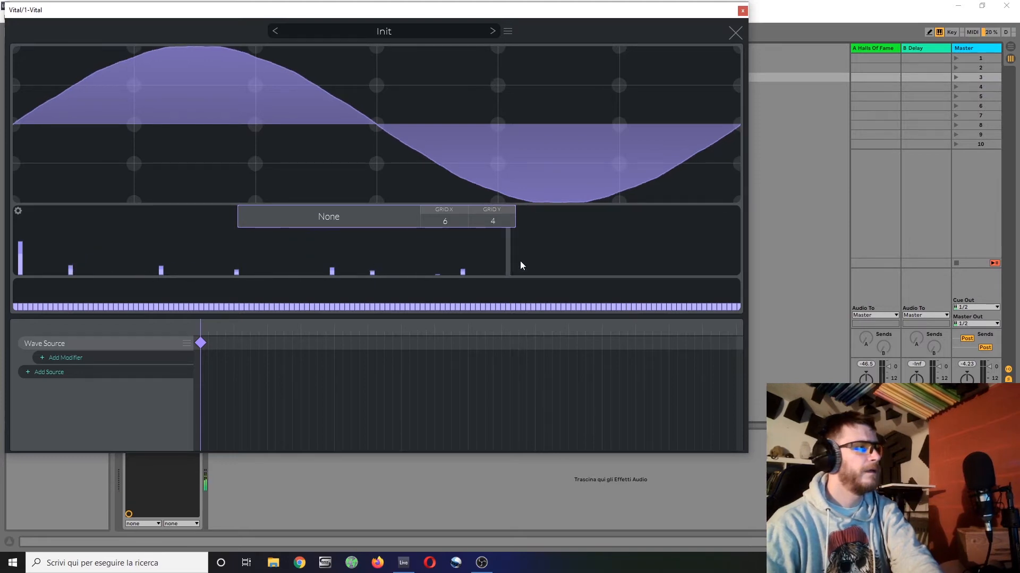
left_click(735, 33)
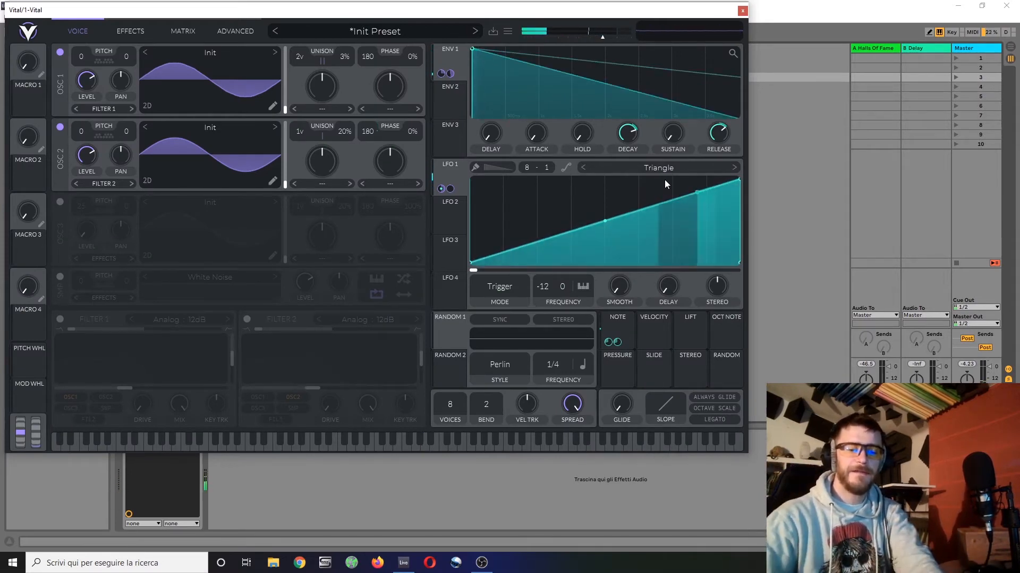
Step: Reset oscillator 1's unison to 1 voice and 20% detune, and modulate its tune with Stereo at a small positive amount
right_click(346, 59)
left_click(296, 61)
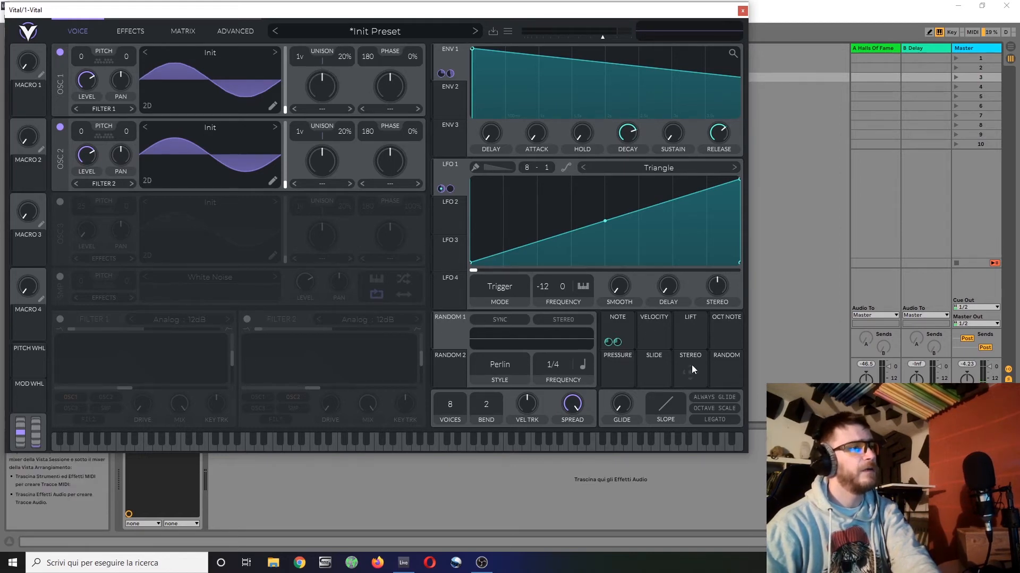
left_click_drag(691, 364, 128, 59)
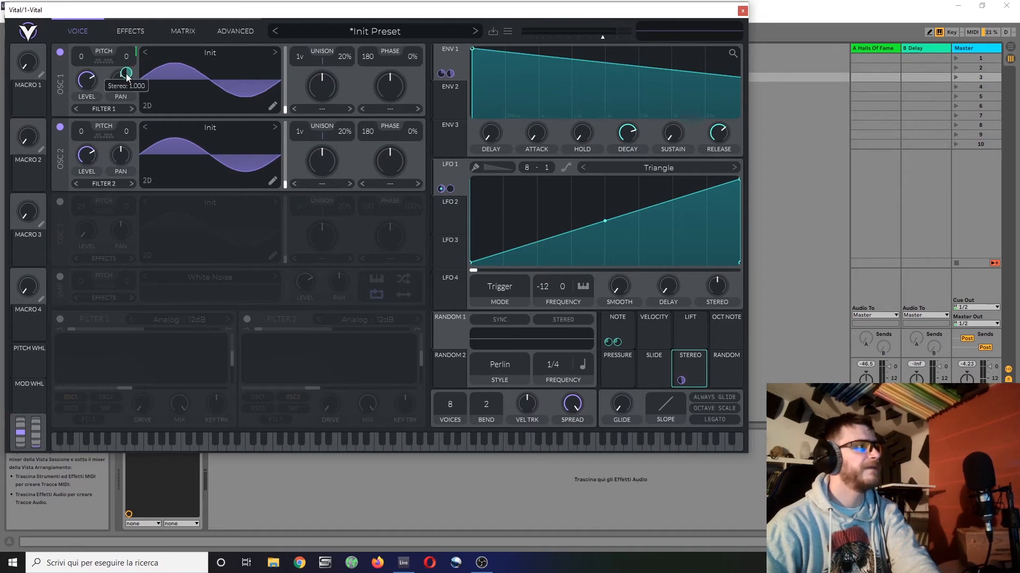
left_click_drag(127, 73, 127, 120)
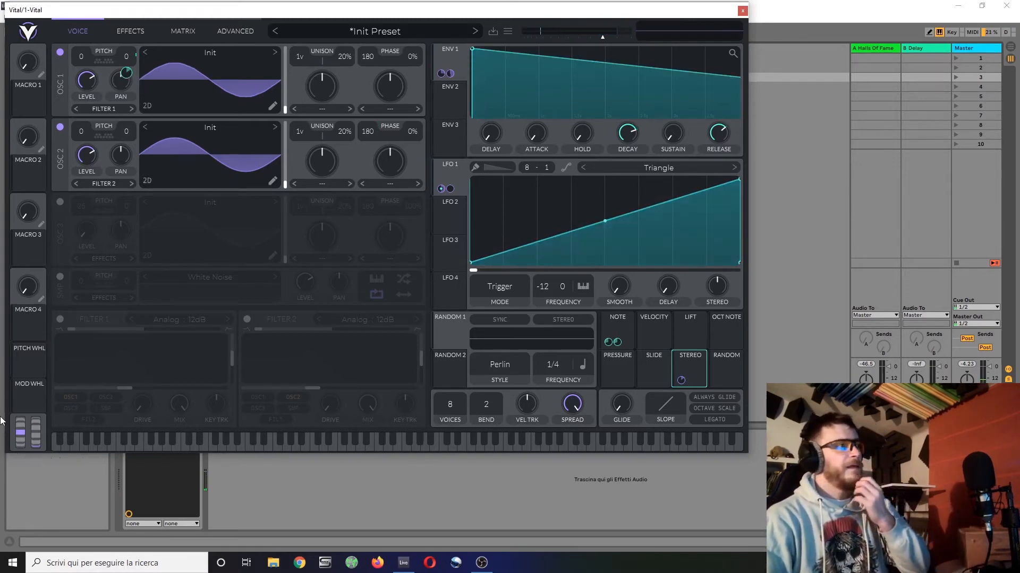
Step: Compare the 4x and 1x (Draft) oversampling settings, and set oversampling to 4x (High CPU)
left_click(234, 33)
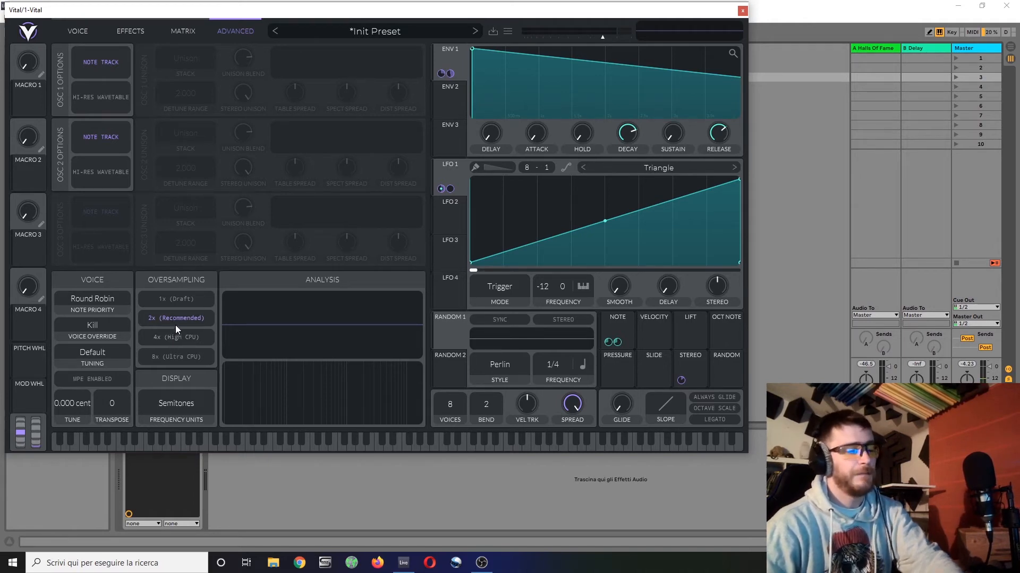
left_click(175, 340)
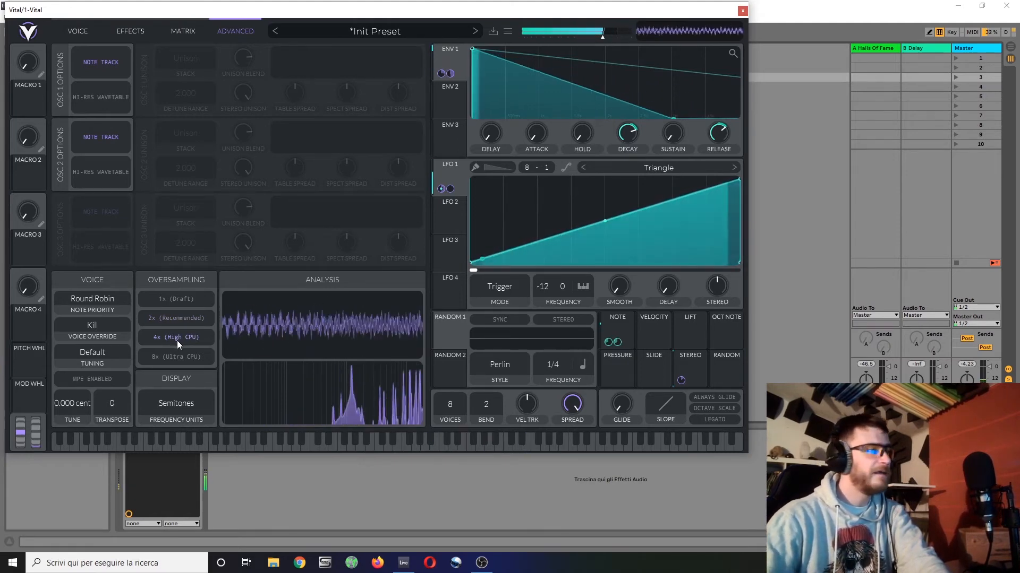
left_click(182, 301)
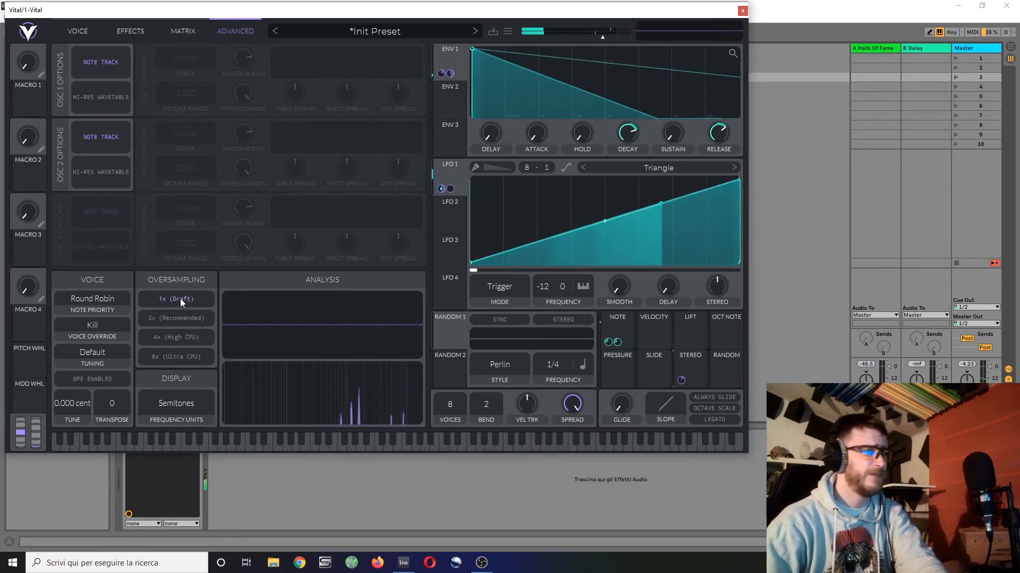
left_click(182, 333)
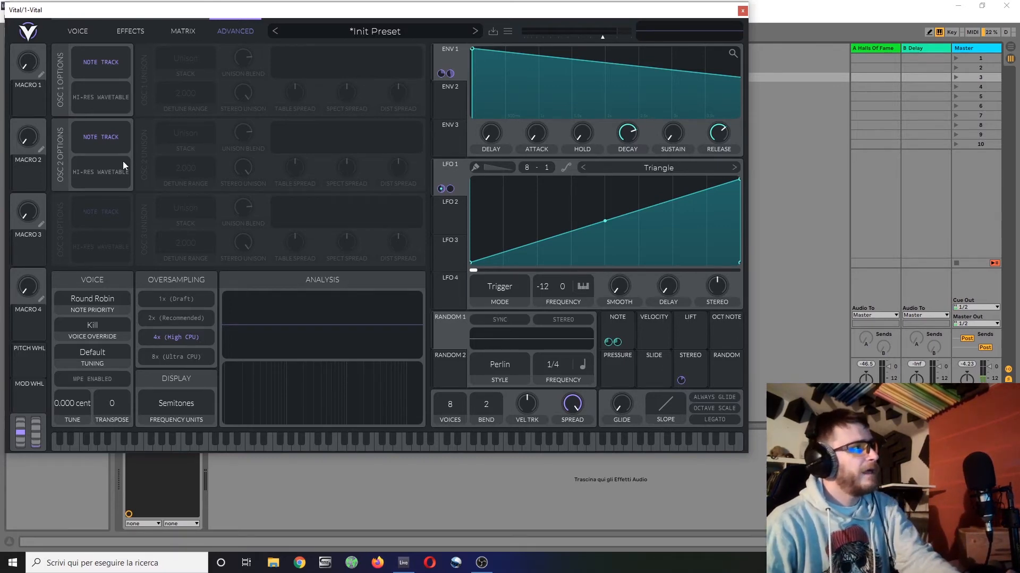
Step: Lengthen envelope 1's attack to about the middle of the envelope display and bend the attack segment upward into a convex curve
left_click(78, 31)
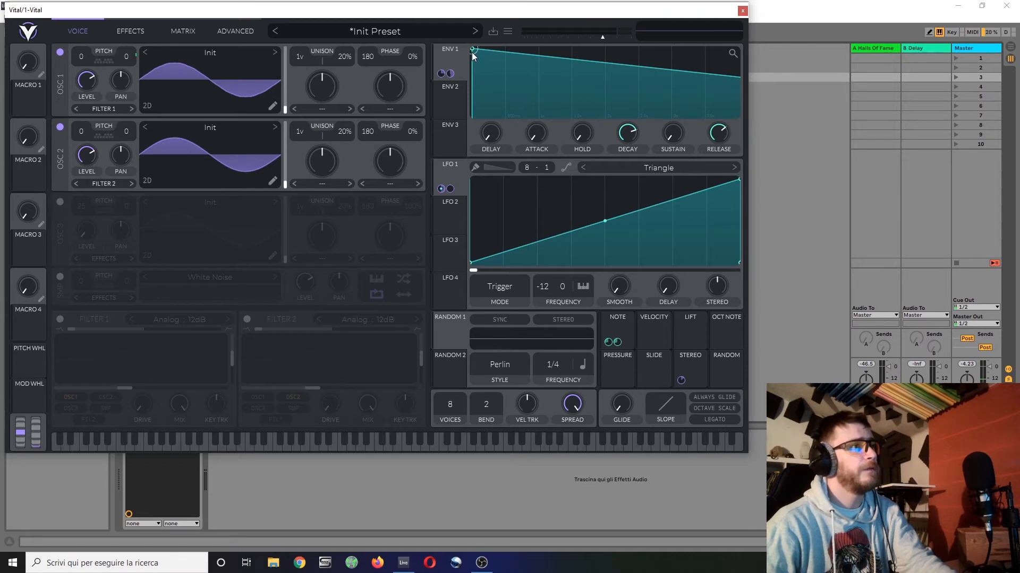
left_click_drag(472, 52, 608, 5)
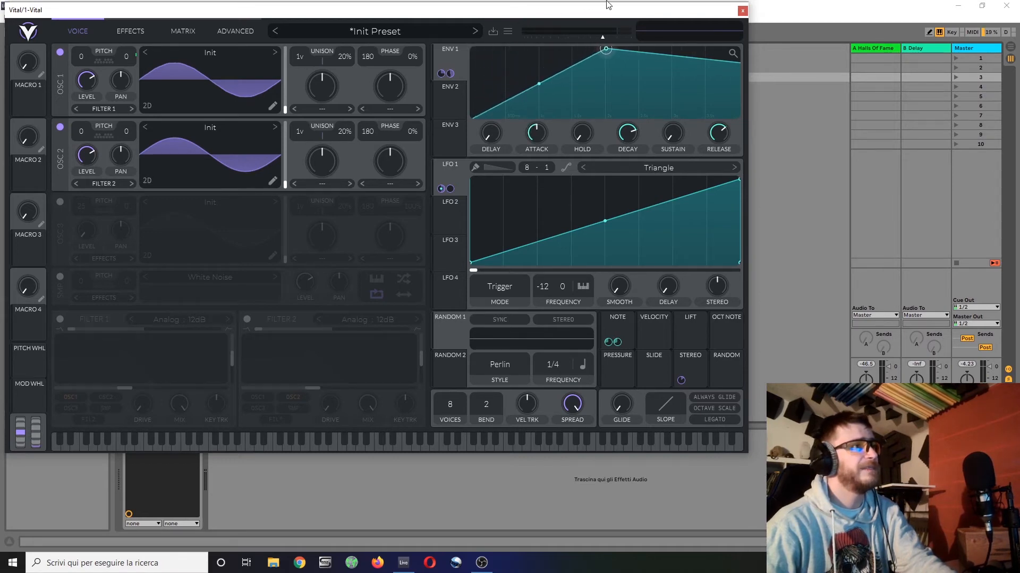
left_click_drag(539, 83, 540, 50)
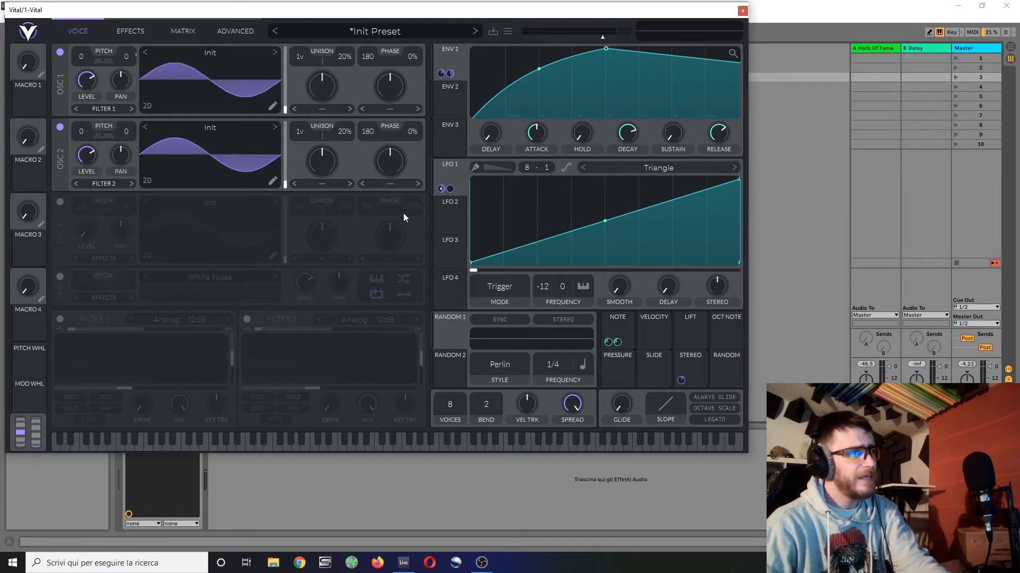
Step: Set LFO 2 to a key-tracked frequency of -12 without smoothing and reshape it into a rising ramp, matching LFO 1's settings
left_click(443, 215)
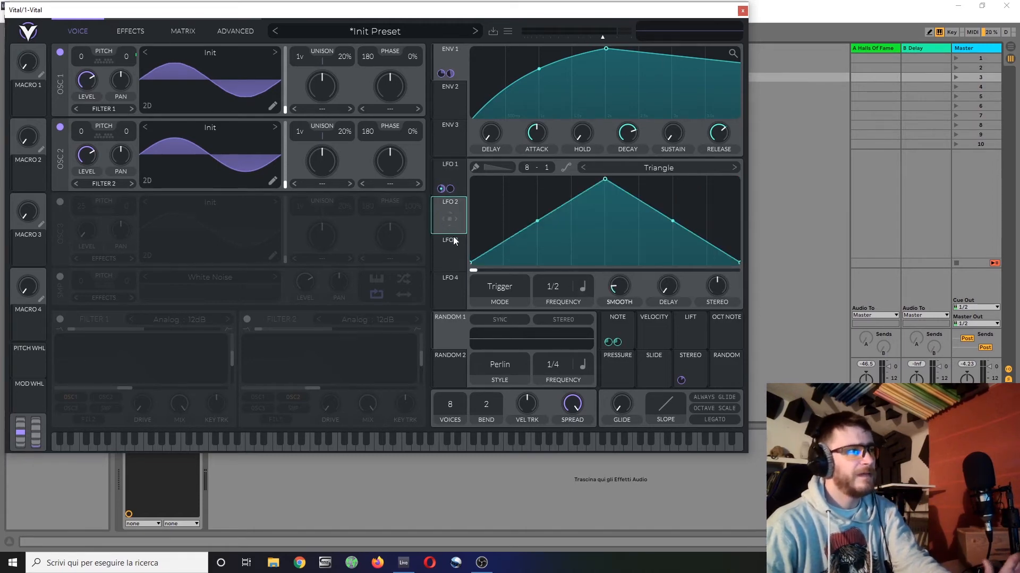
left_click(581, 286)
left_click(587, 354)
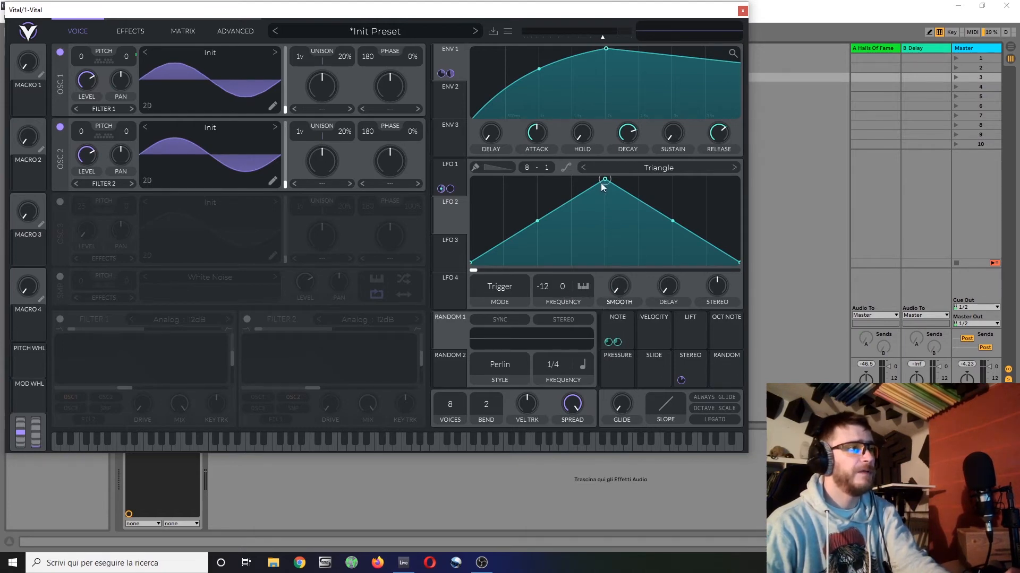
left_click_drag(602, 183, 748, 130)
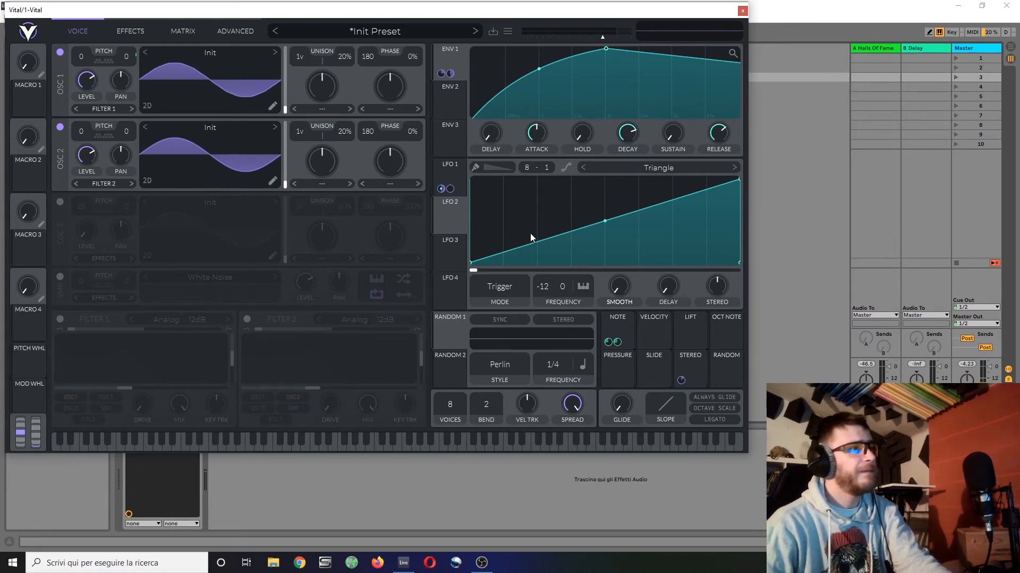
left_click(451, 168)
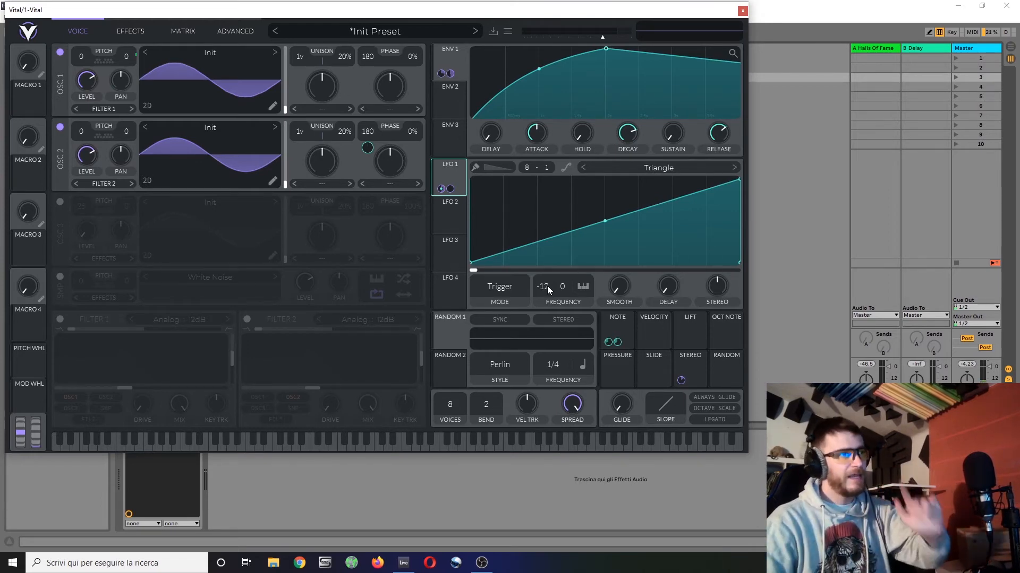
left_click(451, 217)
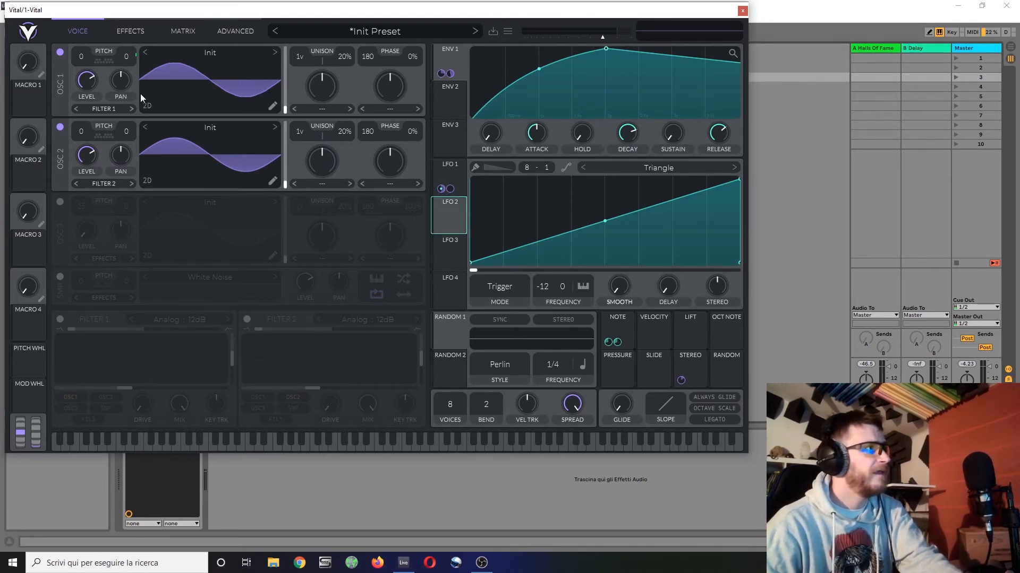
Step: Disable oscillator 1 and slightly shorten envelope 1's attack
left_click(61, 52)
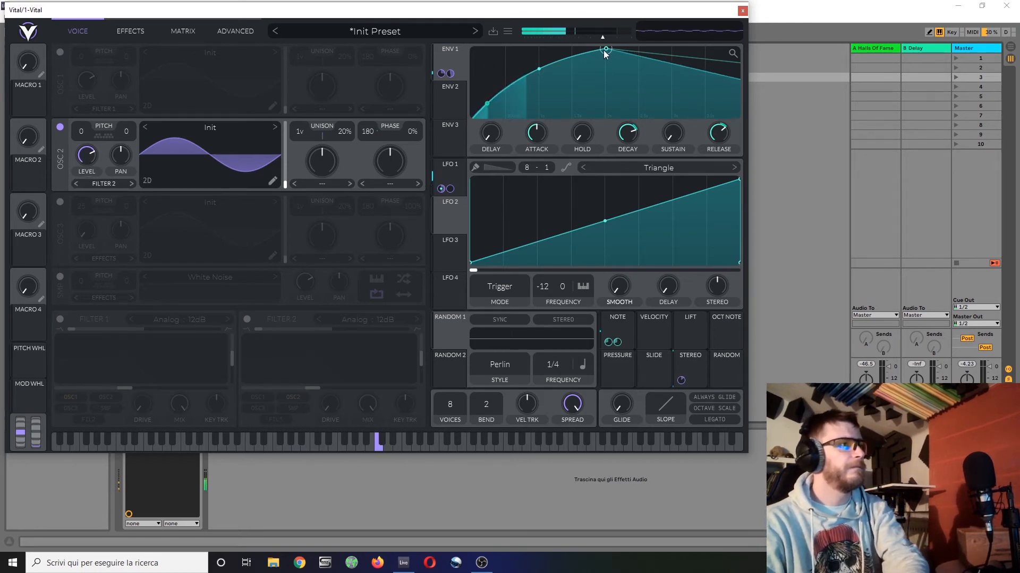
mouse_move(602, 49)
left_mouse_down()
mouse_move(494, 47)
mouse_move(588, 40)
left_mouse_up()
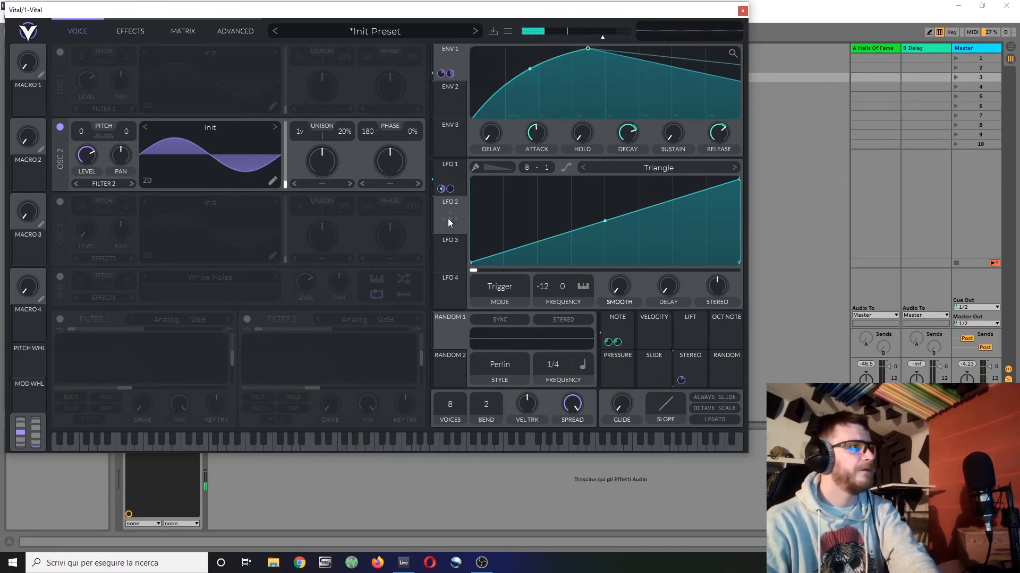
Step: Modulate oscillator 2's phase with LFO 2 at an amount of 0.500 and load the factory Sin shape as modulation 8's remap
left_click_drag(448, 218, 362, 136)
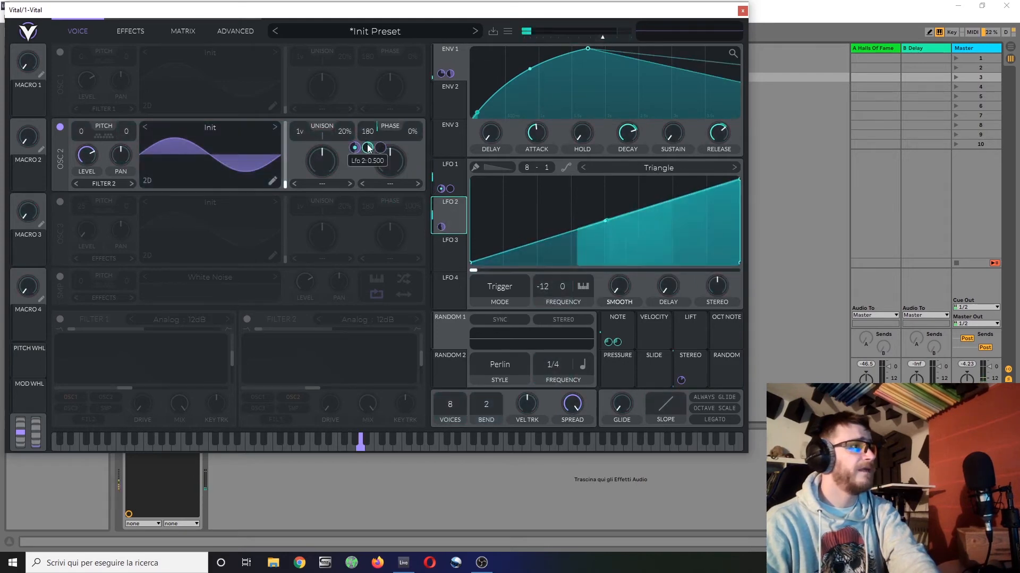
left_click(188, 35)
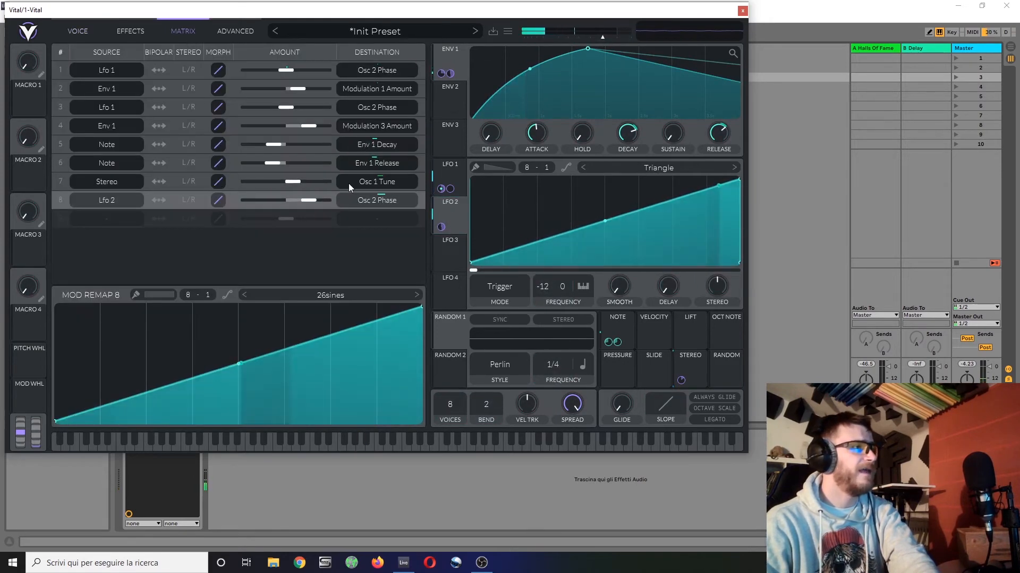
left_click(359, 298)
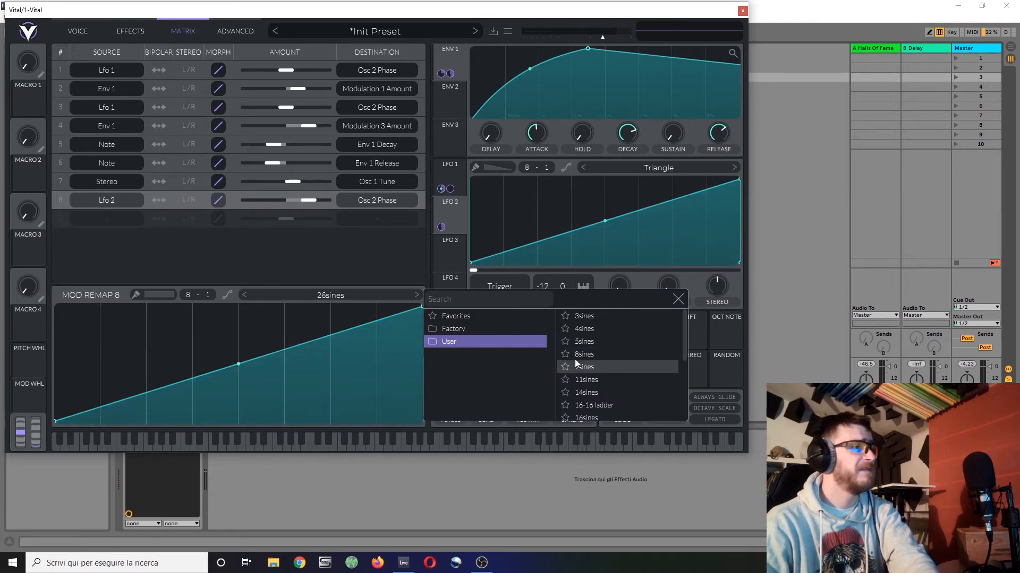
left_click(466, 328)
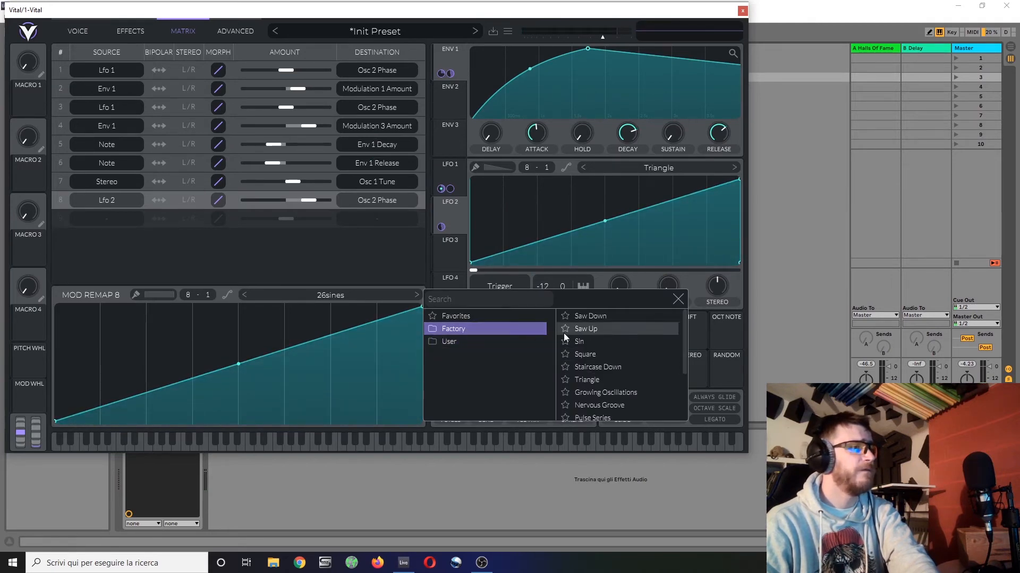
left_click(579, 342)
left_click(284, 263)
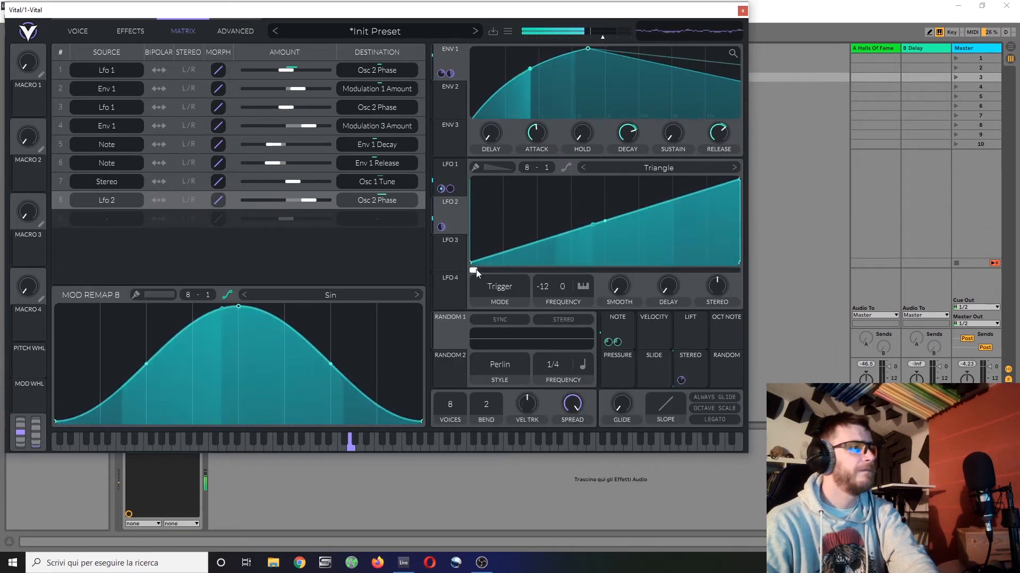
Step: Raise LFO 2's key-tracked frequency transpose to 21, auditioning intermediate settings such as -3, 7, 15 and 18
mouse_move(620, 298)
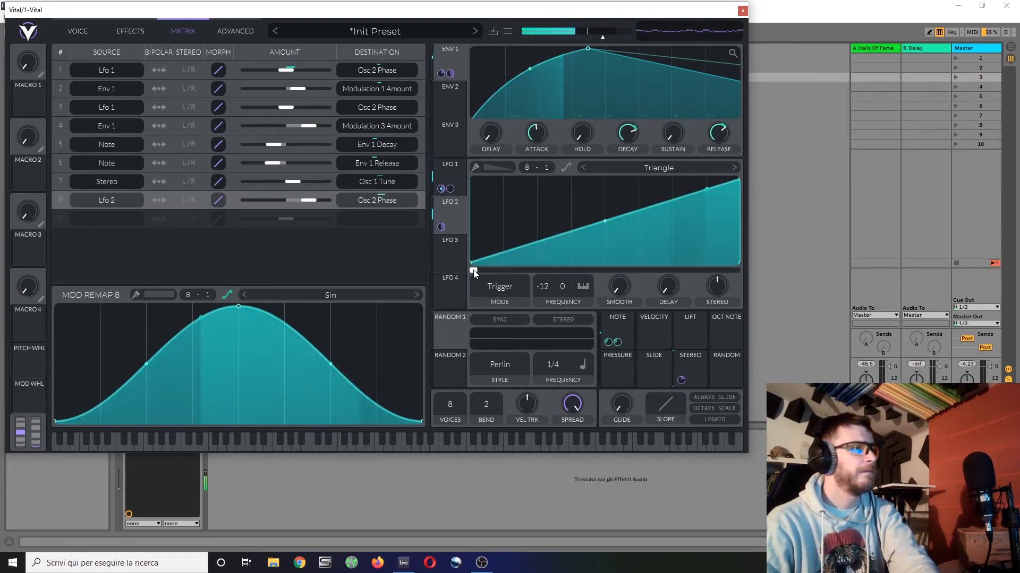
left_click_drag(547, 283, 568, 260)
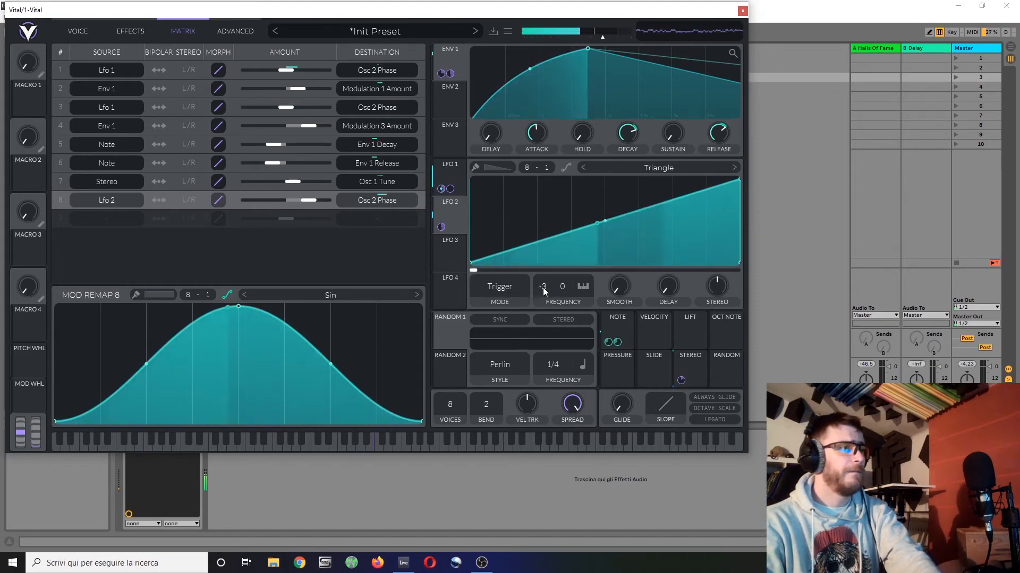
left_click_drag(543, 288, 559, 256)
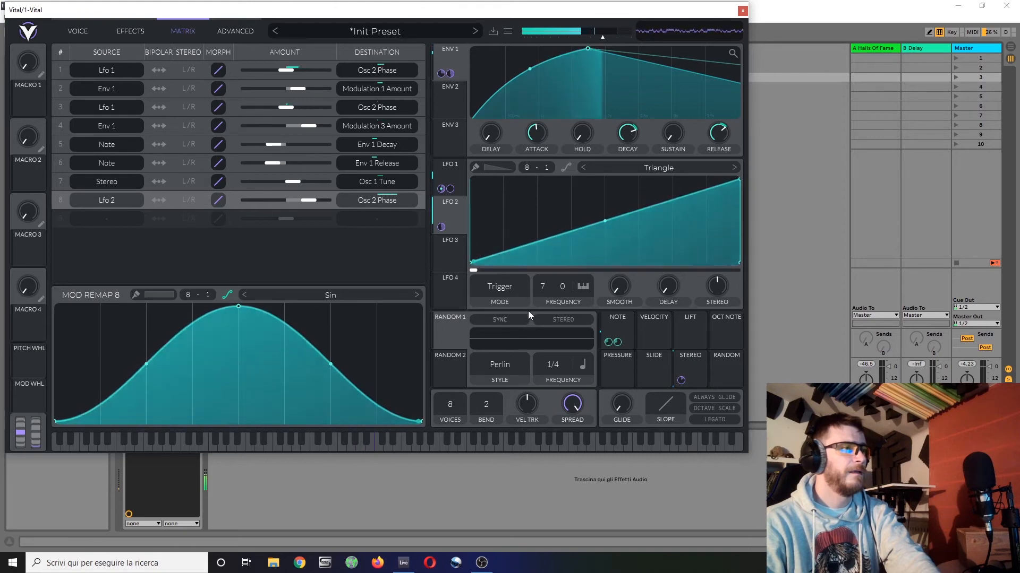
left_click_drag(541, 287, 556, 257)
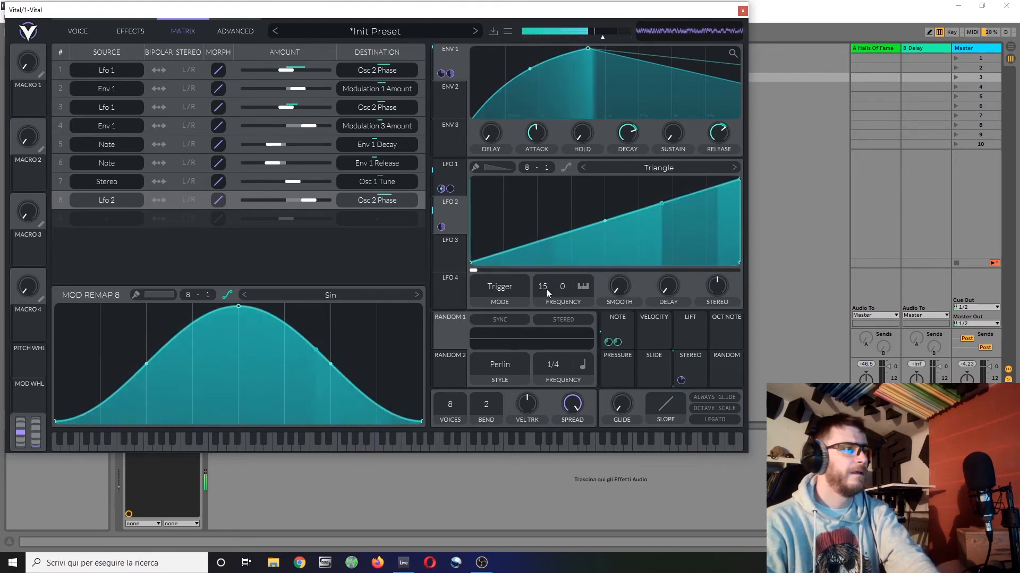
left_click_drag(545, 289, 549, 285)
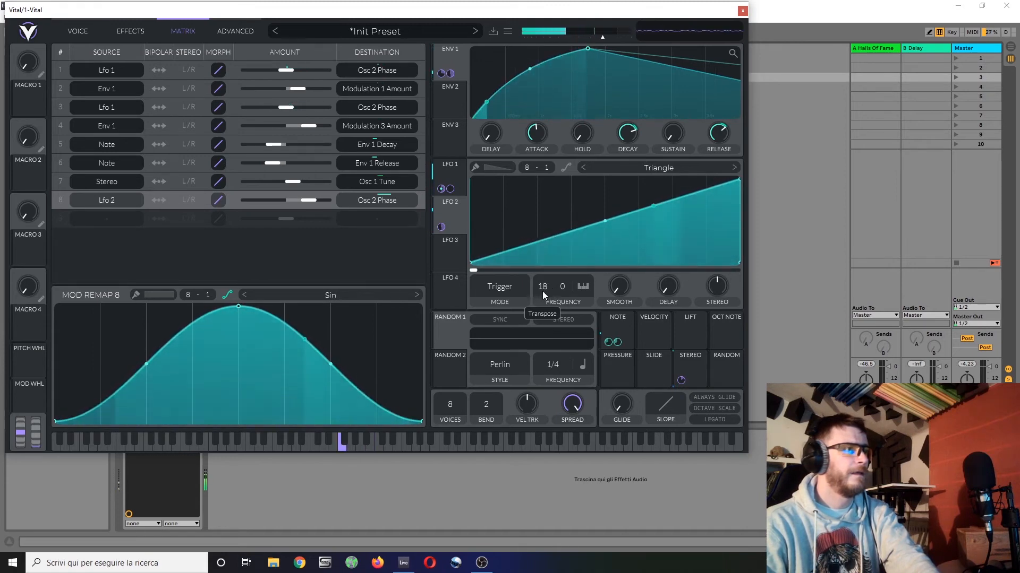
left_click_drag(543, 291, 548, 278)
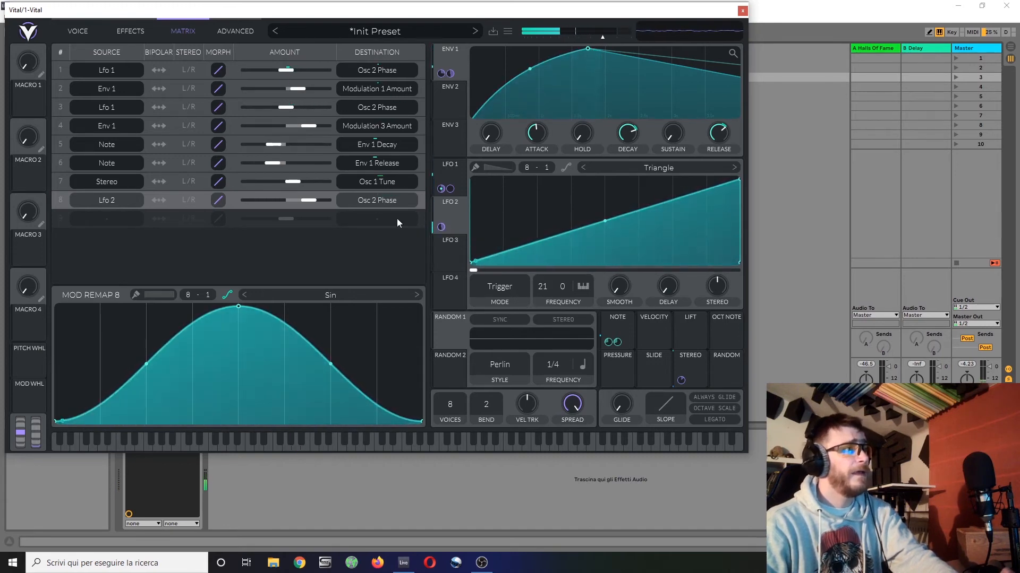
Step: Retarget LFO 2's modulation to oscillator 2's level in bipolar stereo mode with zero amount, and shorten envelope 1's attack to zero
left_click(373, 197)
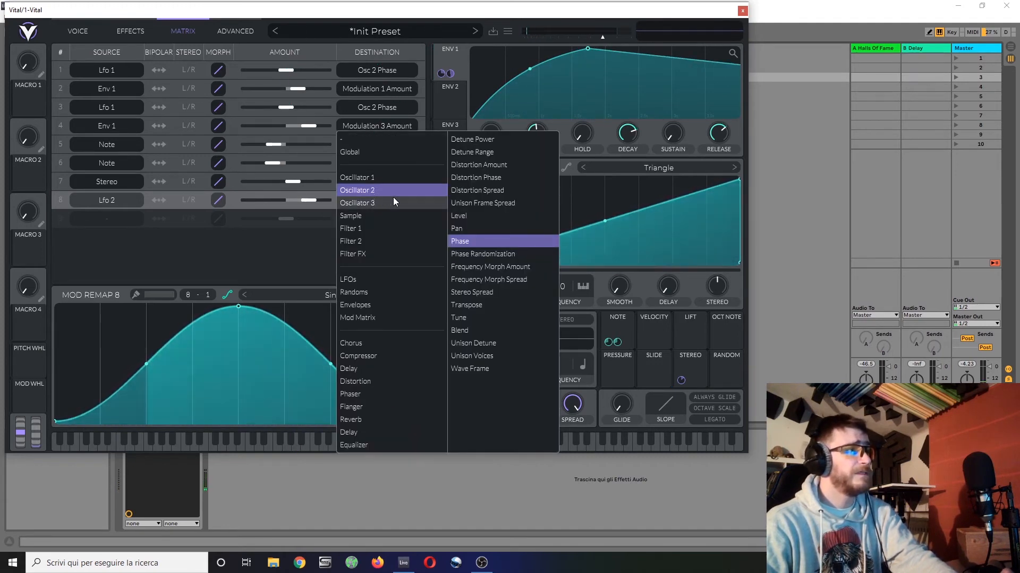
left_click(480, 215)
left_click(199, 237)
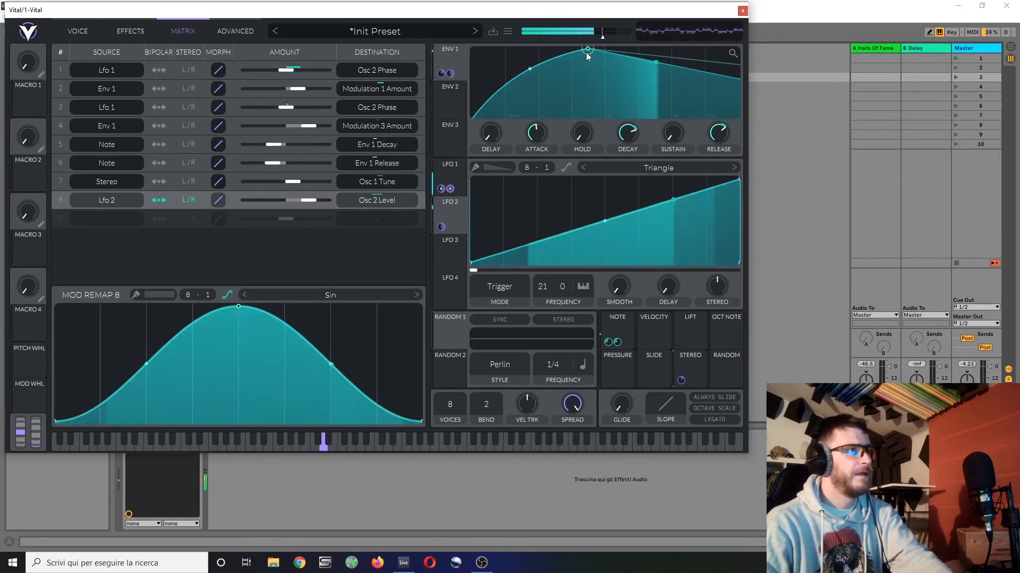
left_click_drag(586, 50, 428, 25)
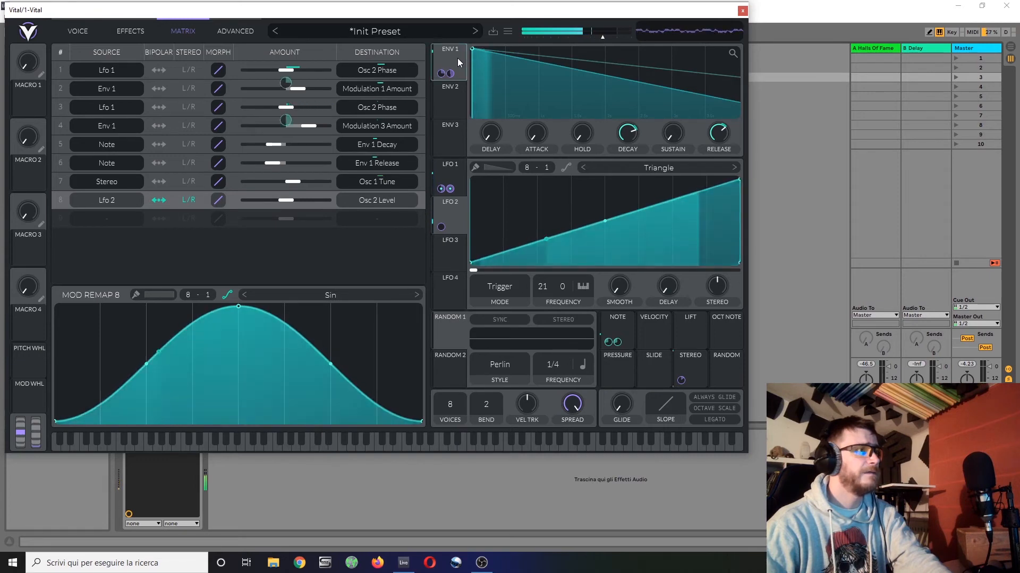
Step: Control modulation 8's amount strongly with envelope 1, bend its remap into a steep late-rising curve, and lower the master volume to -8.727 dB
left_click_drag(445, 74, 289, 201)
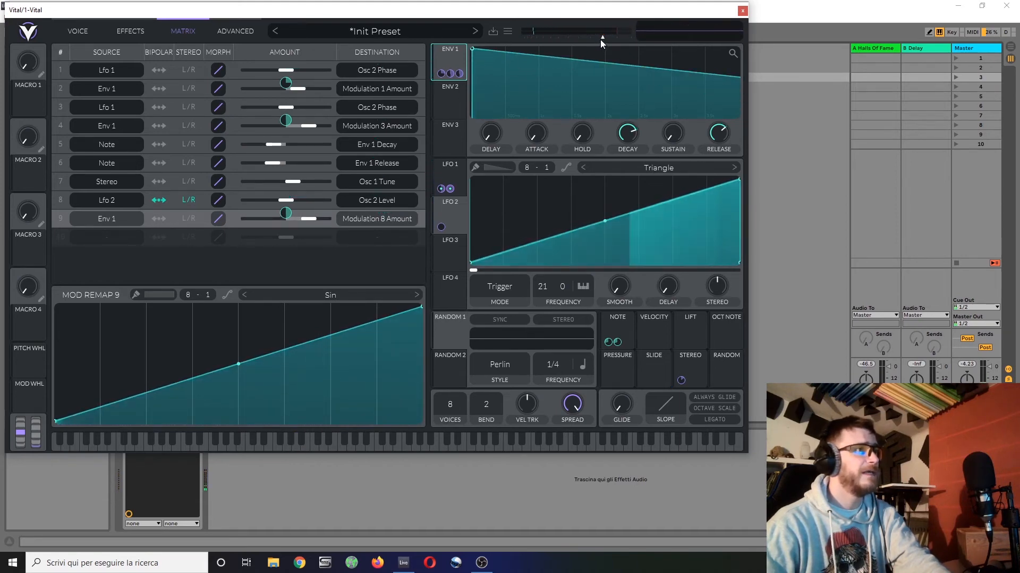
left_click_drag(600, 39, 599, 40)
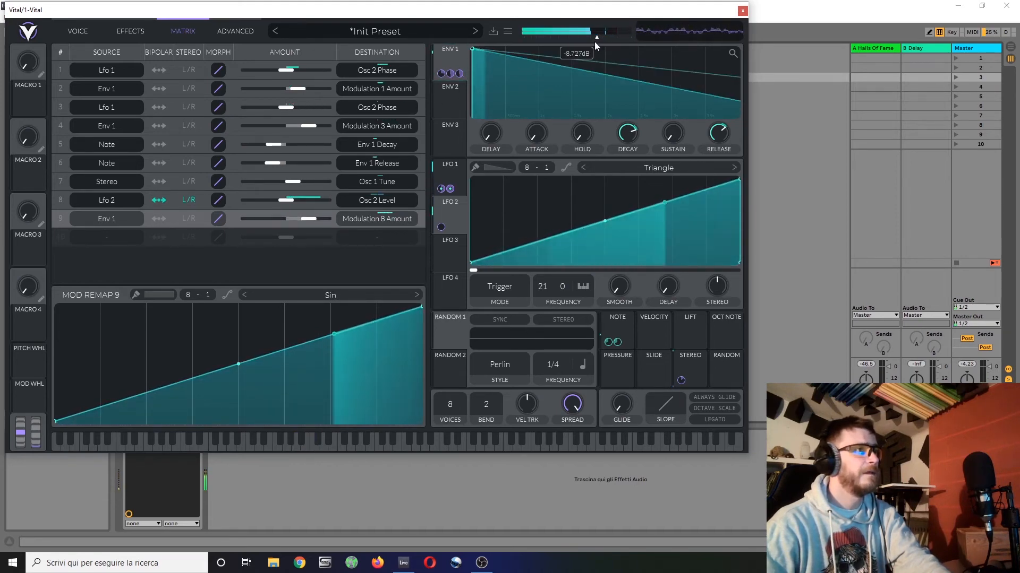
left_click_drag(304, 219, 314, 222)
left_click_drag(238, 364, 273, 488)
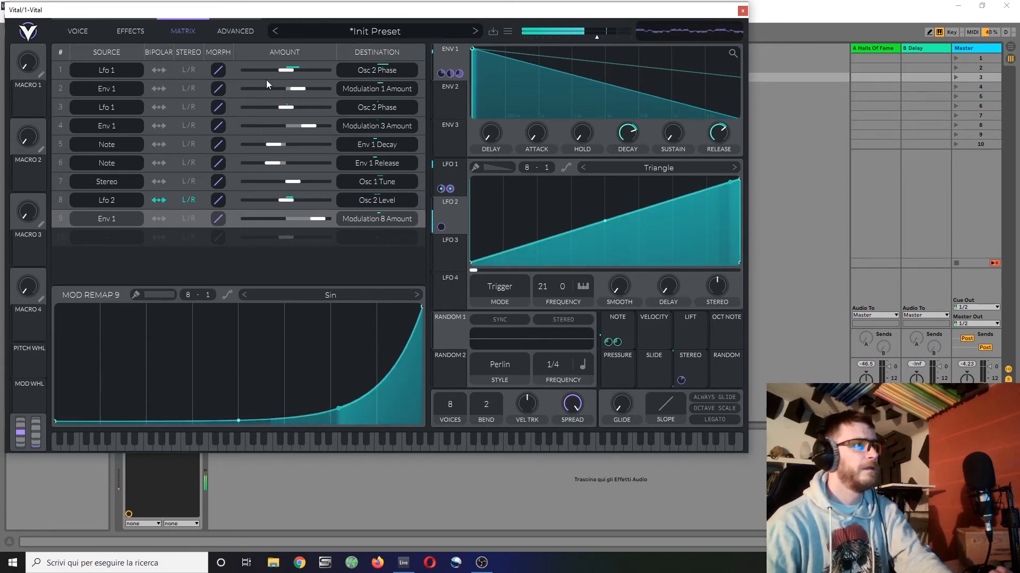
Step: Set oversampling to 2x (Recommended) and audition the patch with a few notes from the oscillator view
left_click(227, 35)
left_click(170, 318)
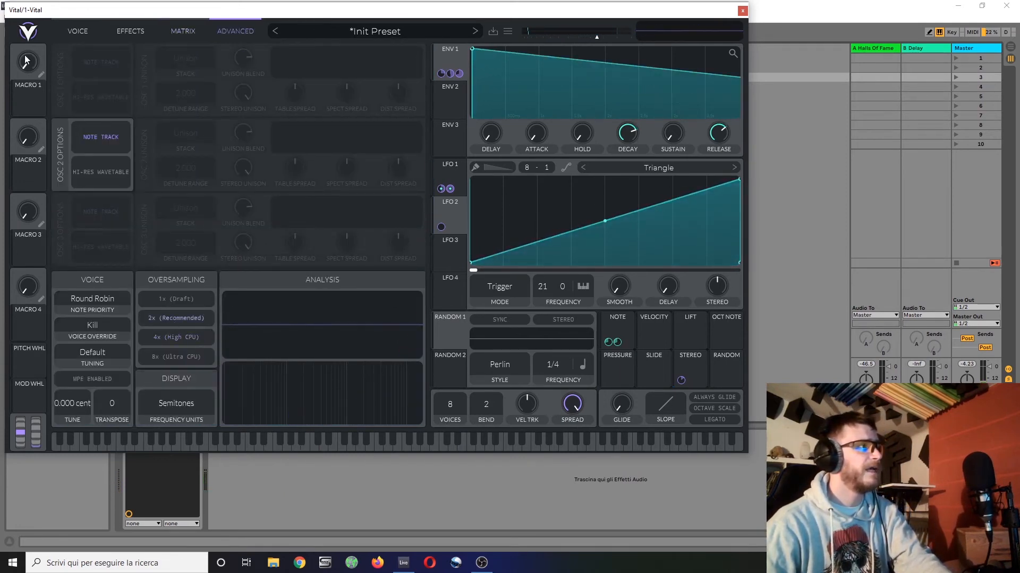
left_click(74, 34)
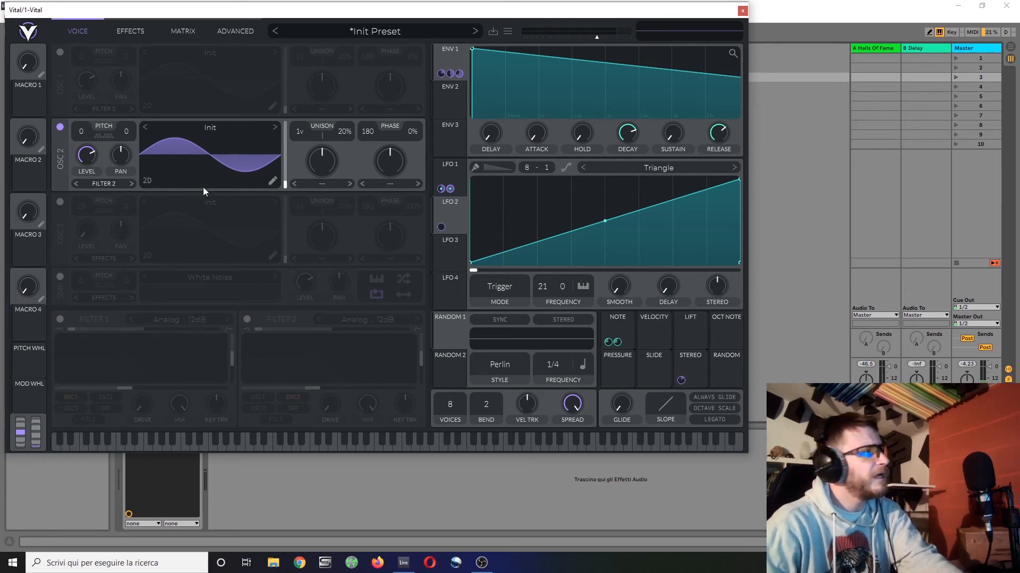
mouse_move(82, 157)
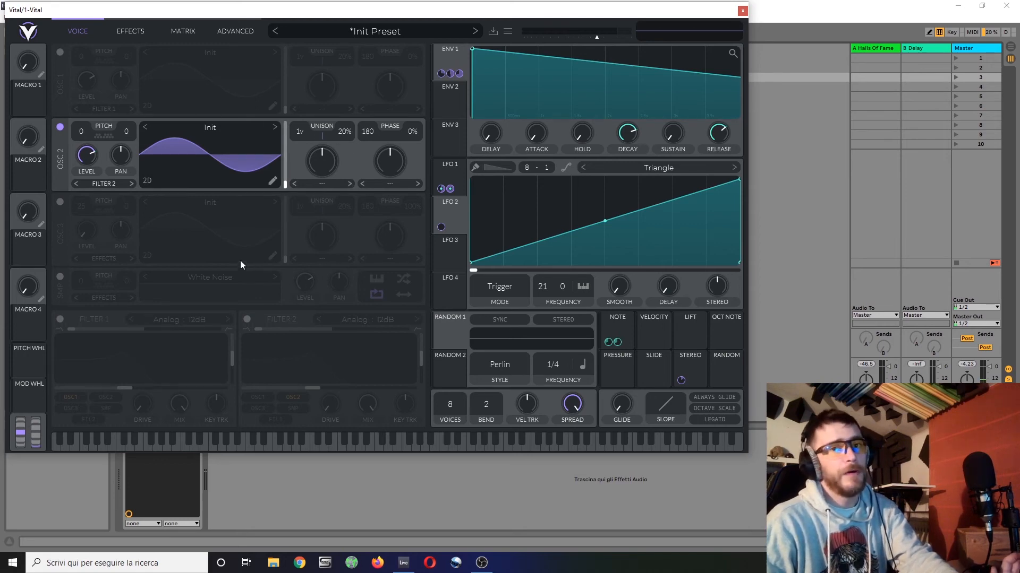
key("h")
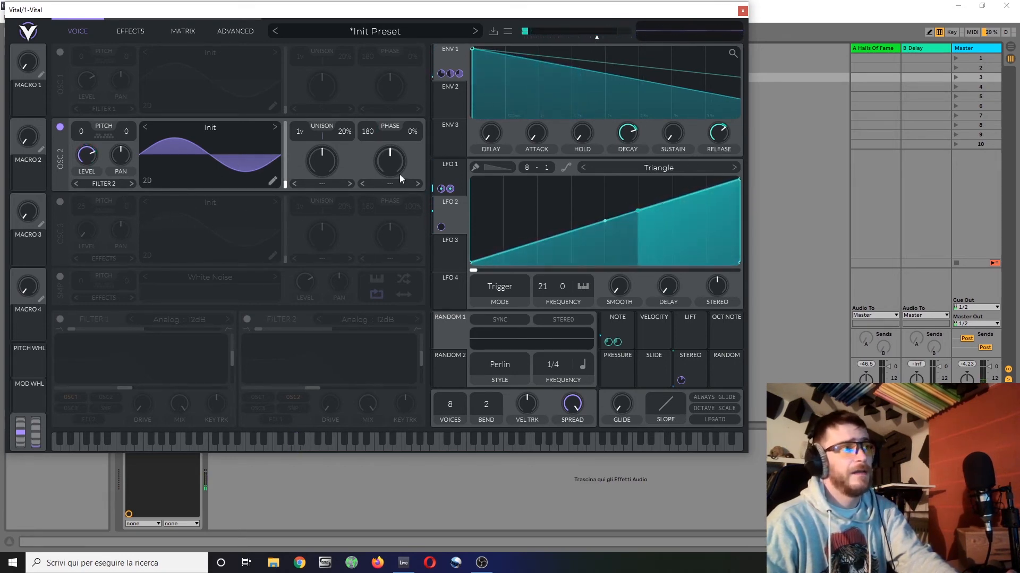
key("f")
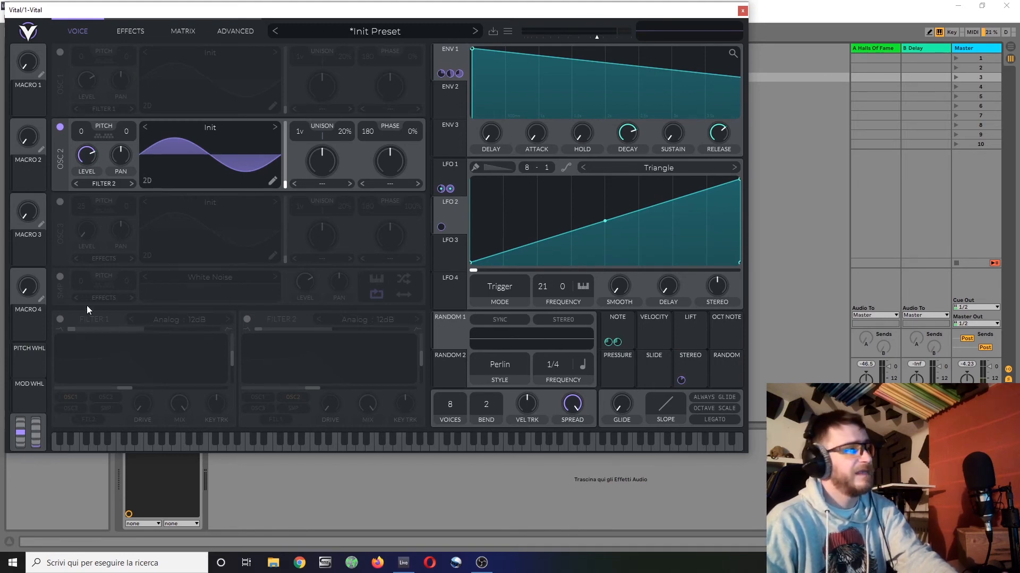
Step: Enable the White Noise sample source and filter 1, and route the sample into filter 1
left_click(60, 272)
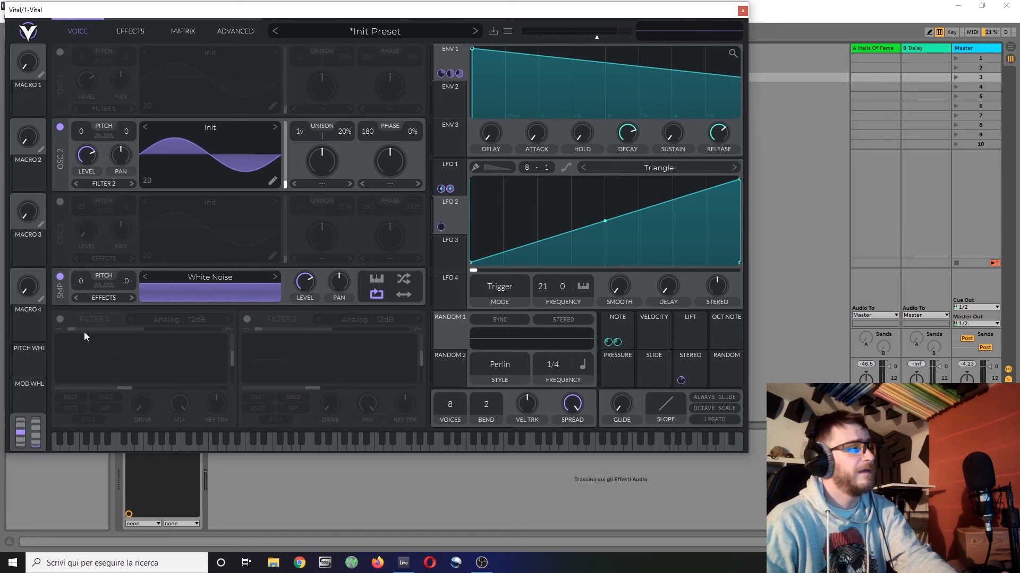
left_click(60, 319)
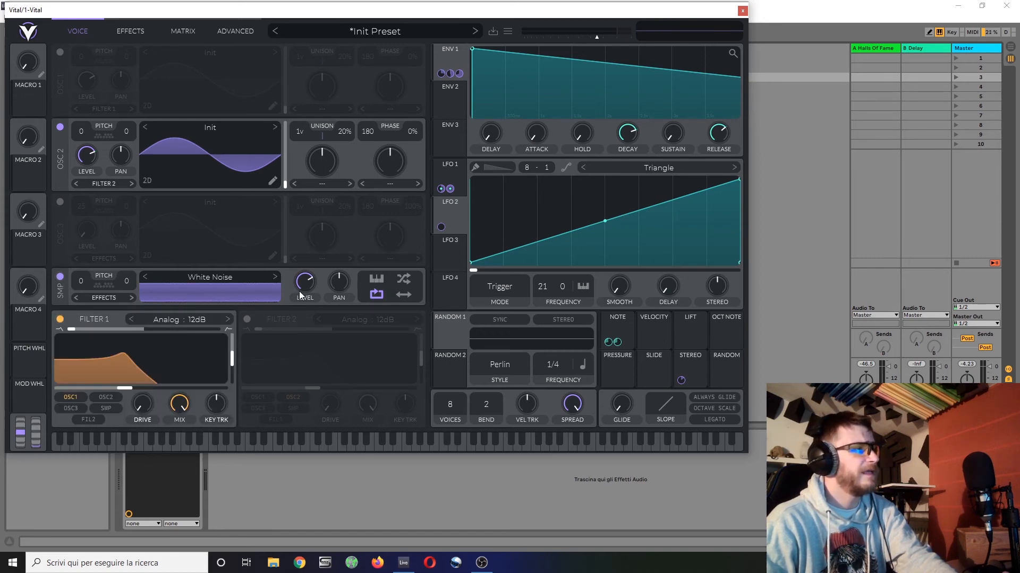
left_click(103, 297)
left_click(118, 307)
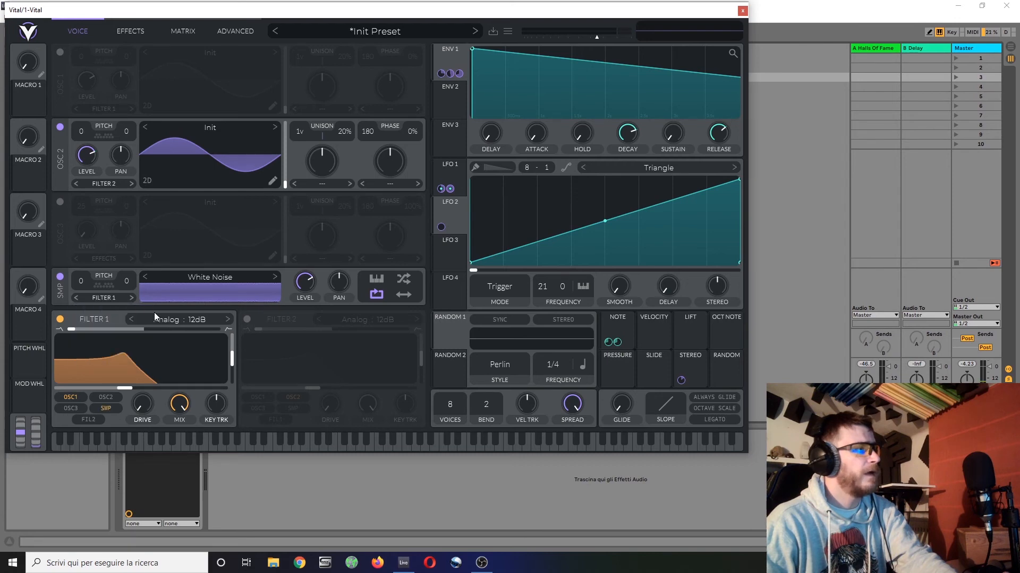
Step: Change filter 1 to the Low High Comb type with near-maximum resonance and full key tracking
left_click(183, 323)
left_click(262, 398)
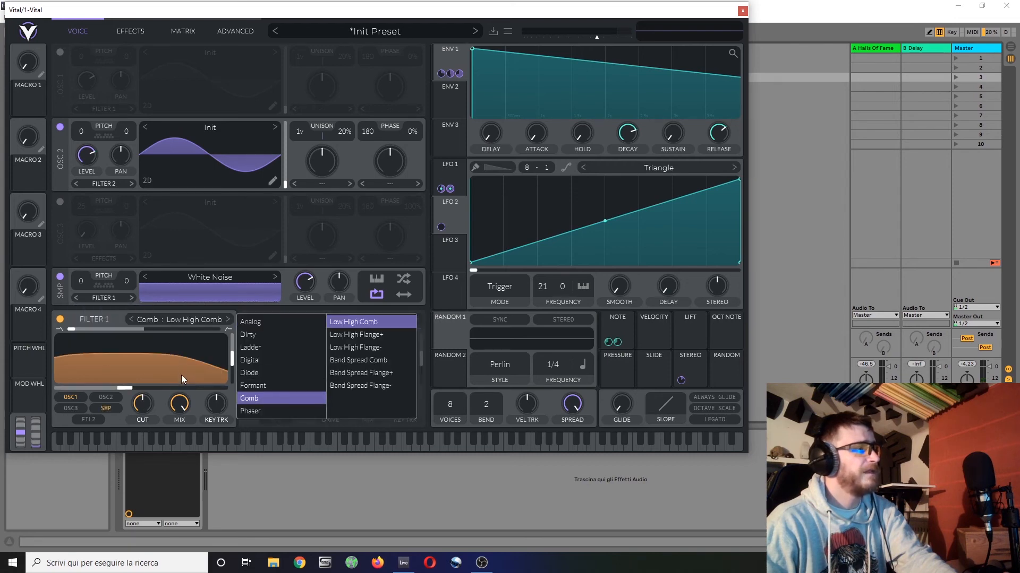
left_click(173, 346)
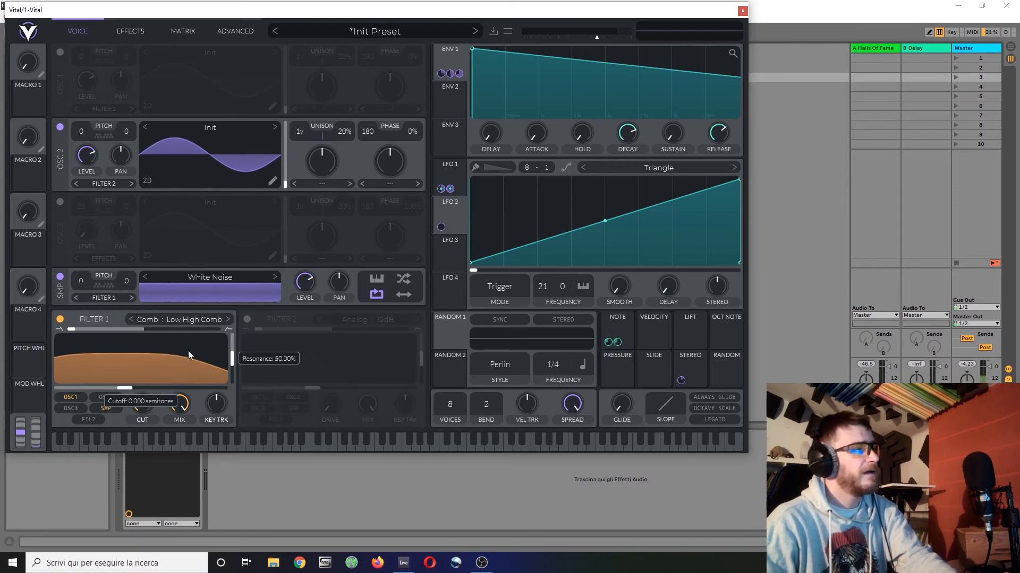
left_click_drag(219, 364, 244, 320)
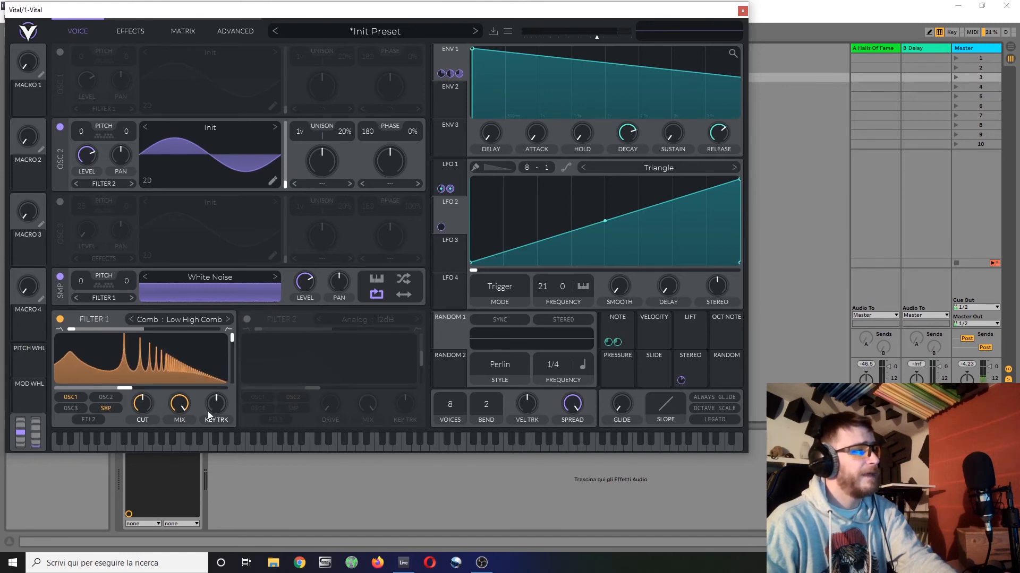
left_click_drag(227, 360, 225, 333)
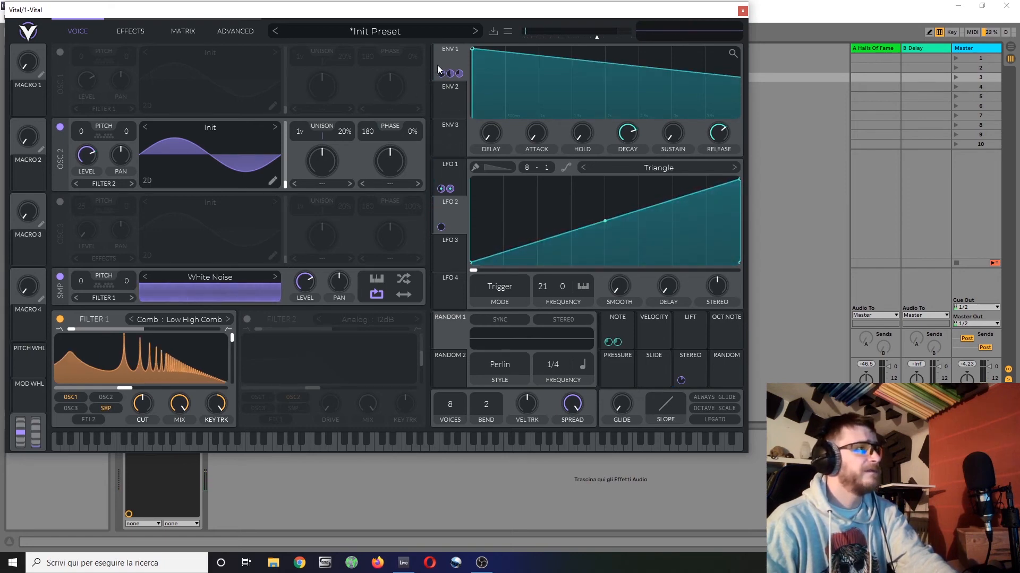
Step: Set the sample's base level to zero, modulate it with envelope 1, and reshape remap 10 to stay flat before a steep final rise
left_click_drag(450, 73, 306, 280)
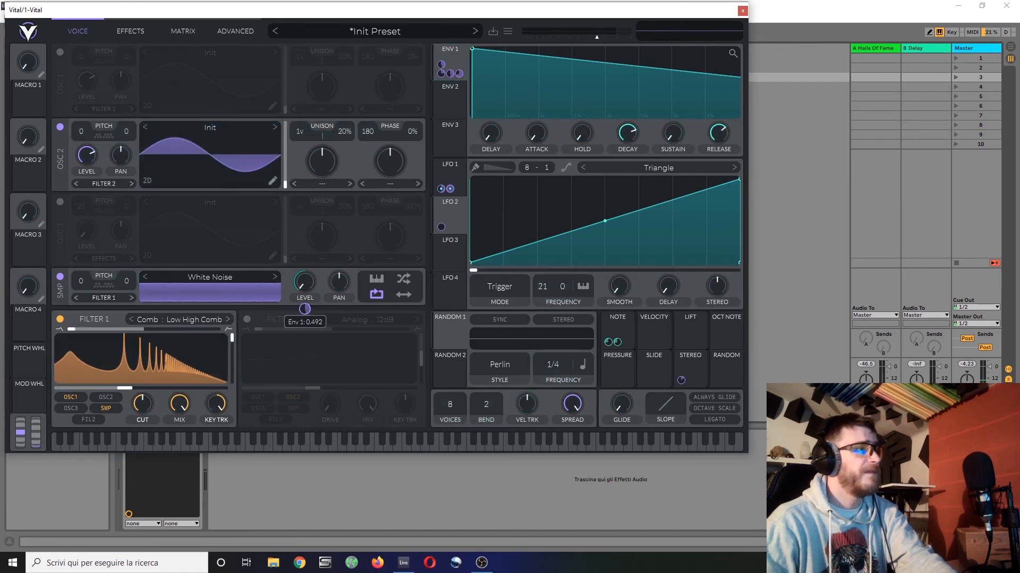
left_click(186, 33)
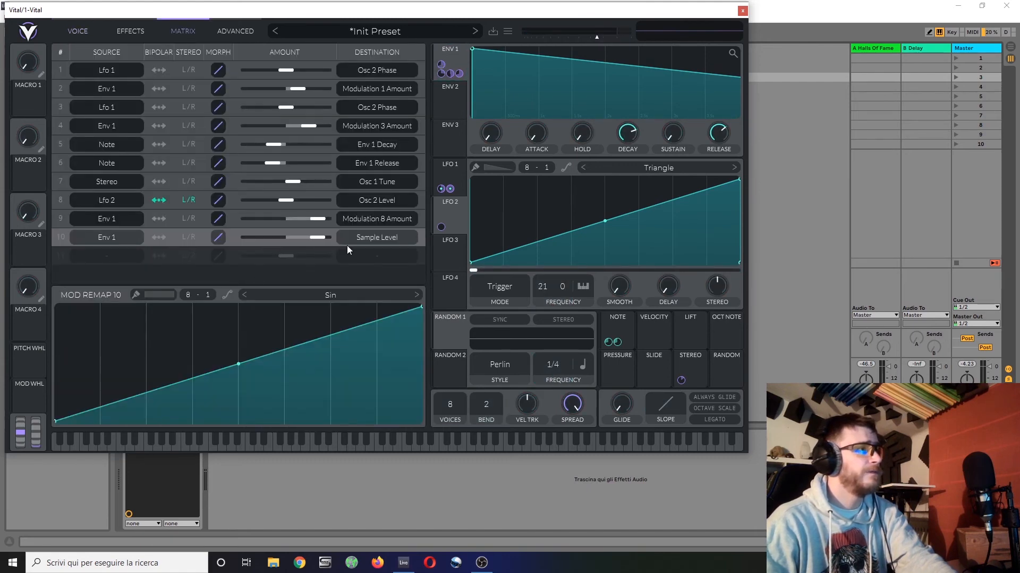
double_click(276, 355)
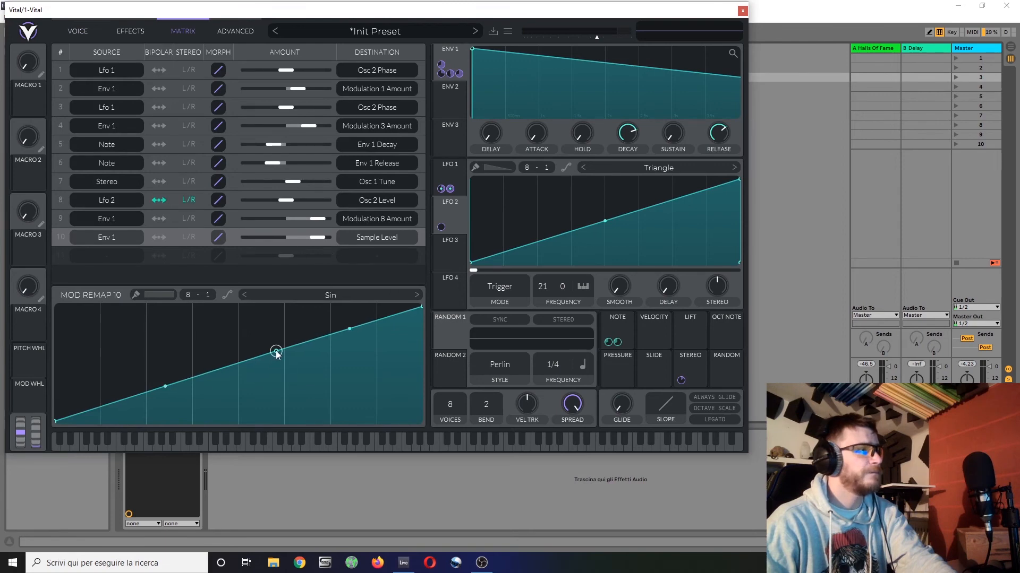
left_click_drag(276, 355, 377, 470)
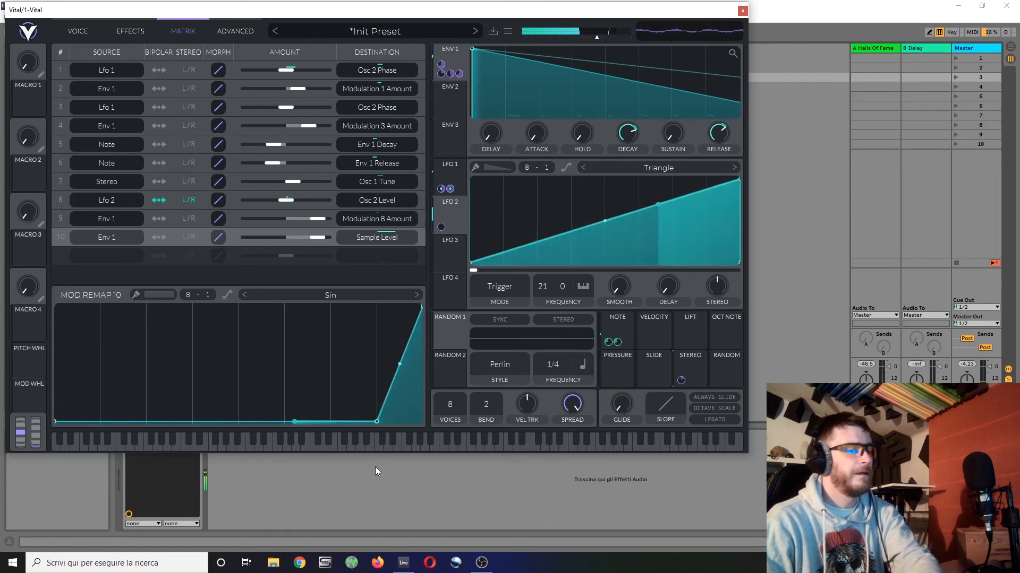
double_click(359, 421)
Step: Raise filter 1's cut and disable oscillator 2 so only the noise sample plays
left_click(79, 31)
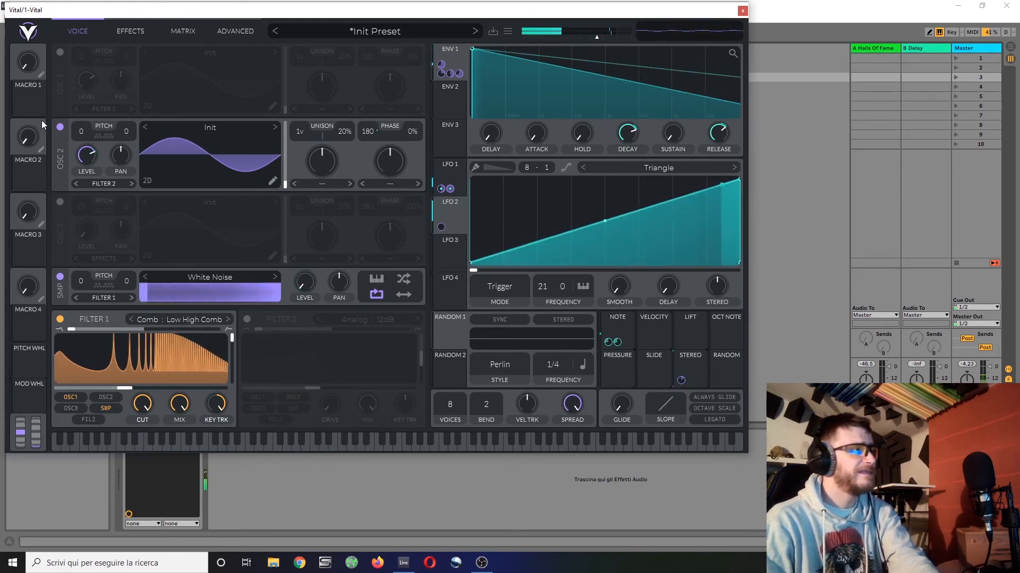
left_click(59, 127)
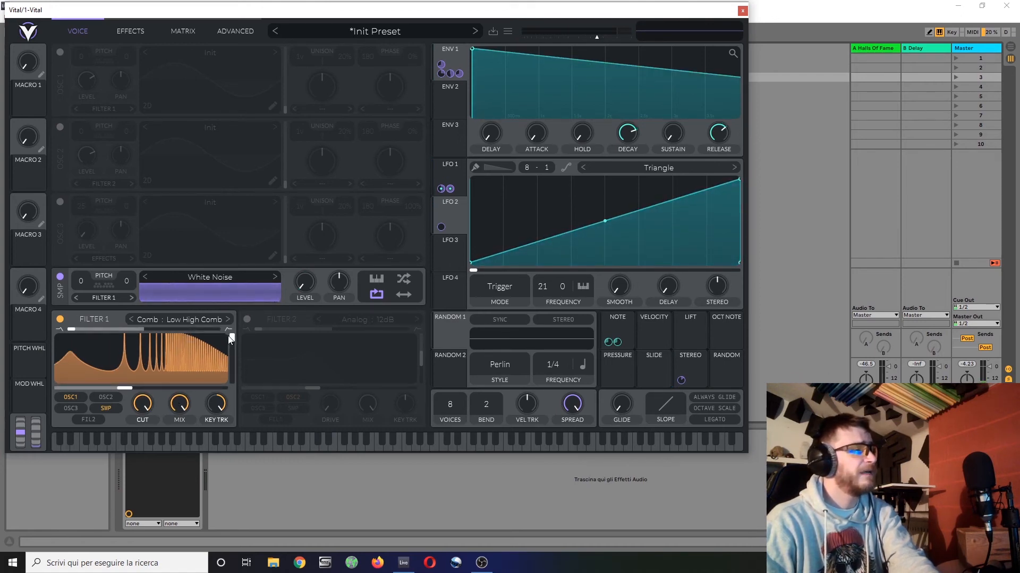
Step: Enable oscillator 2 again and try filter 1 at minimum resonance before returning its resonance to near maximum
left_click_drag(232, 340, 233, 381)
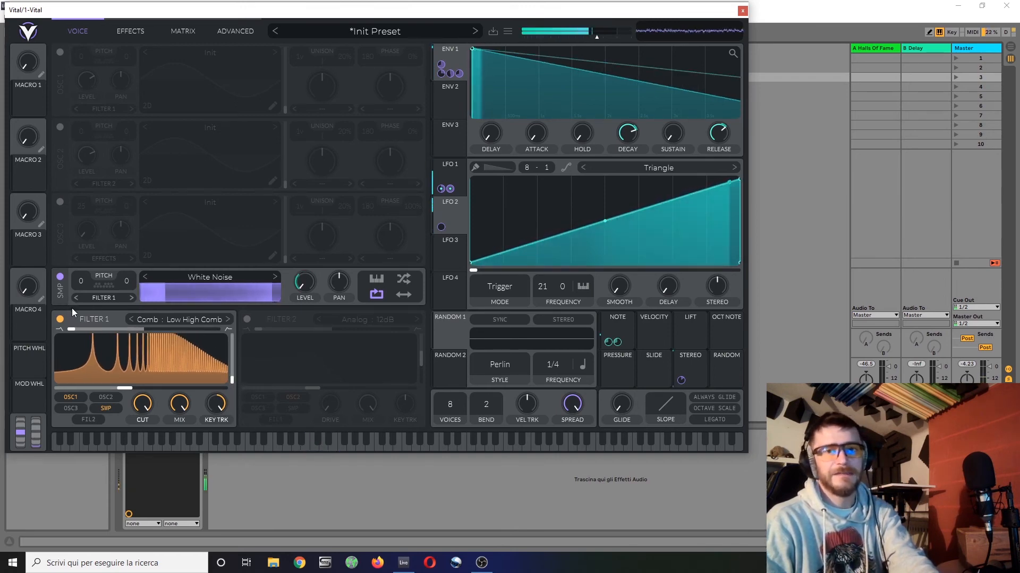
left_click(59, 129)
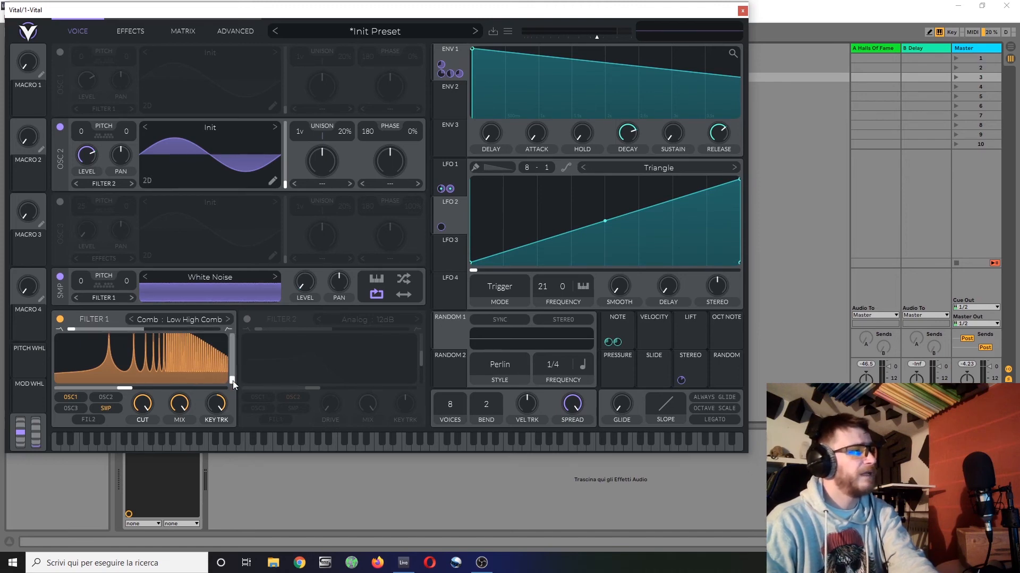
left_click_drag(232, 381, 232, 308)
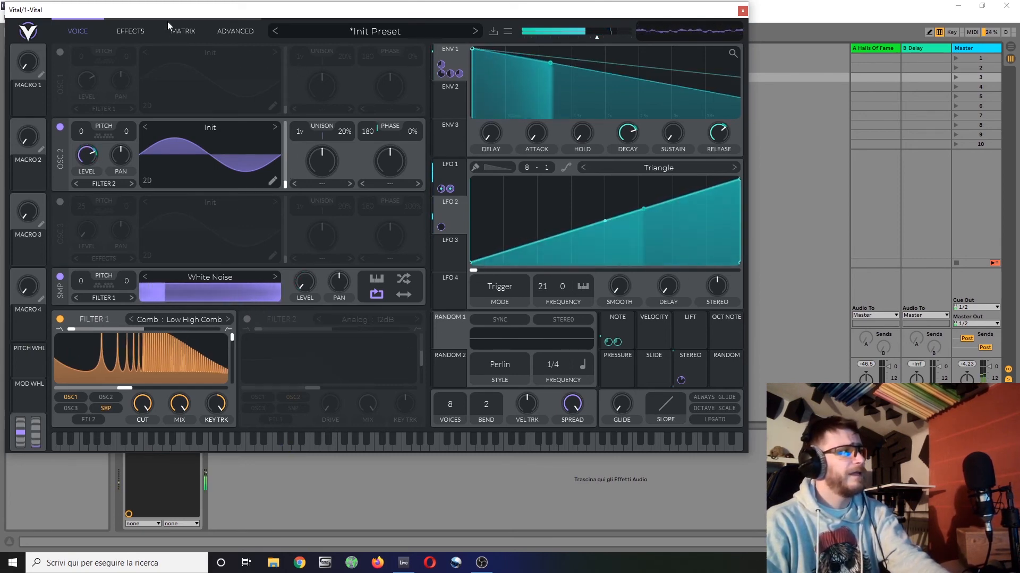
Step: Reduce envelope 1's modulation amounts for Modulation 8 Amount and Sample Level
left_click(179, 28)
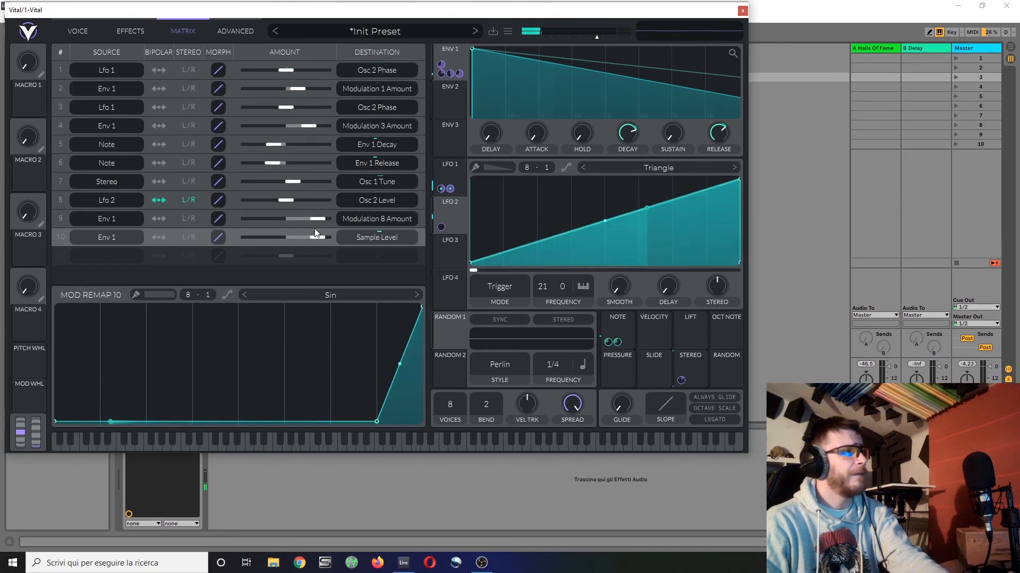
left_click_drag(312, 219, 301, 238)
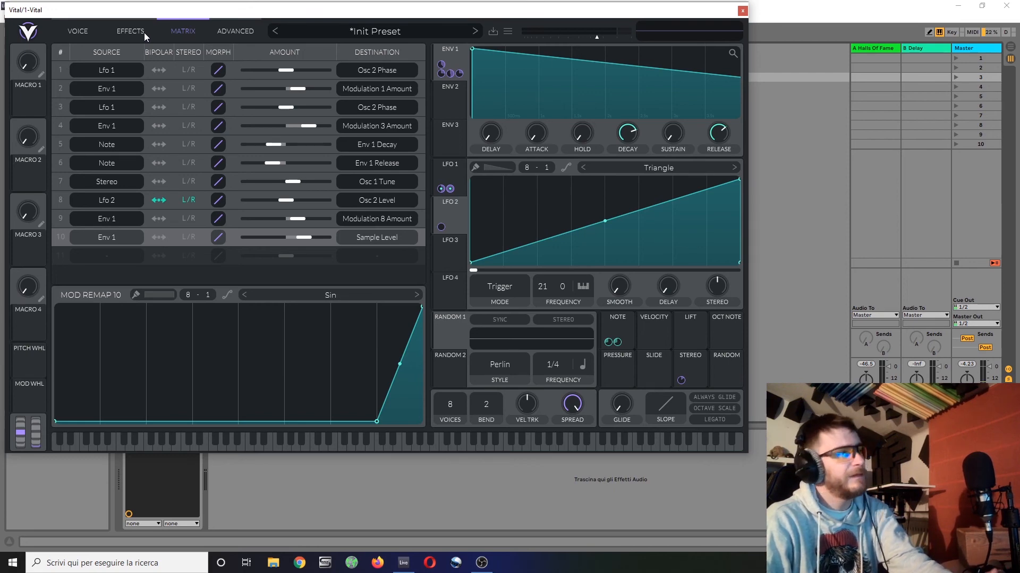
left_click(75, 31)
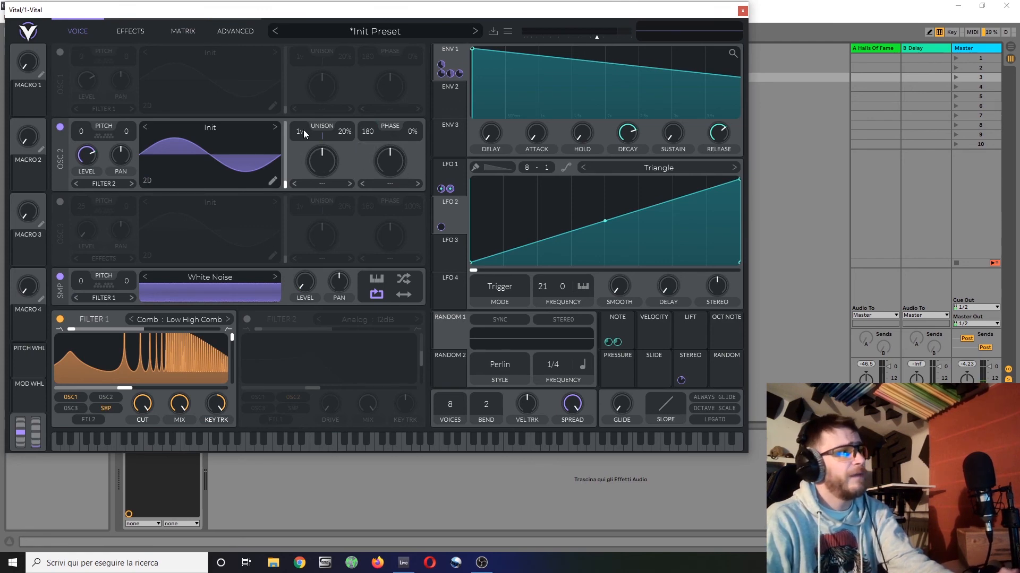
Step: Make both LFO 1 modulations of oscillator 2's phase stereo
right_click(374, 148)
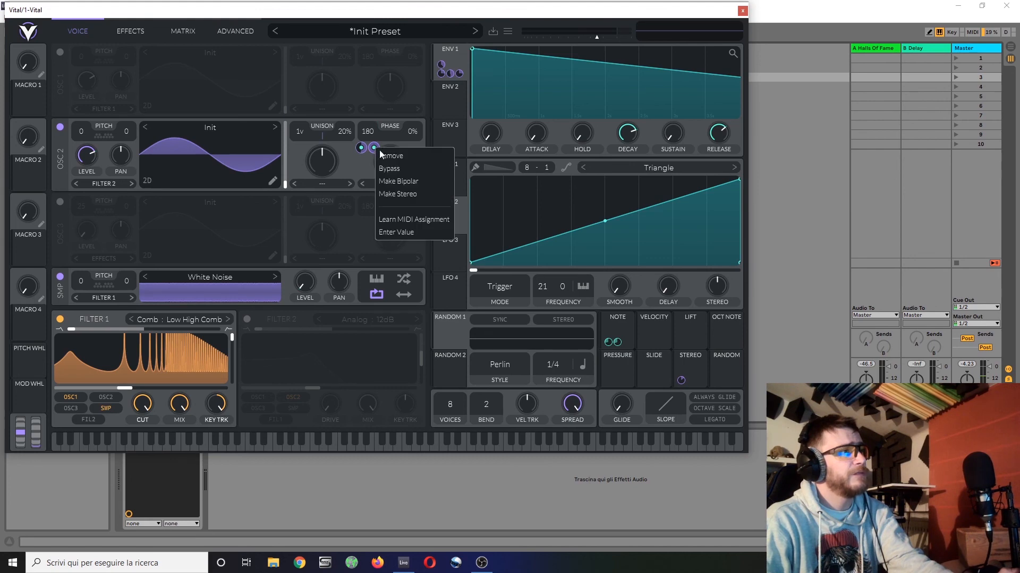
left_click(383, 181)
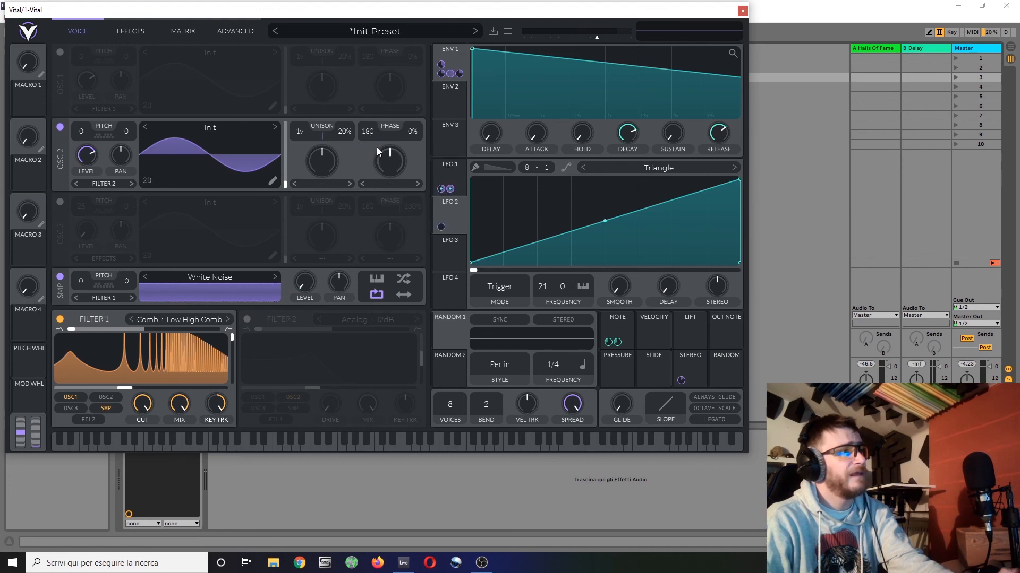
right_click(373, 148)
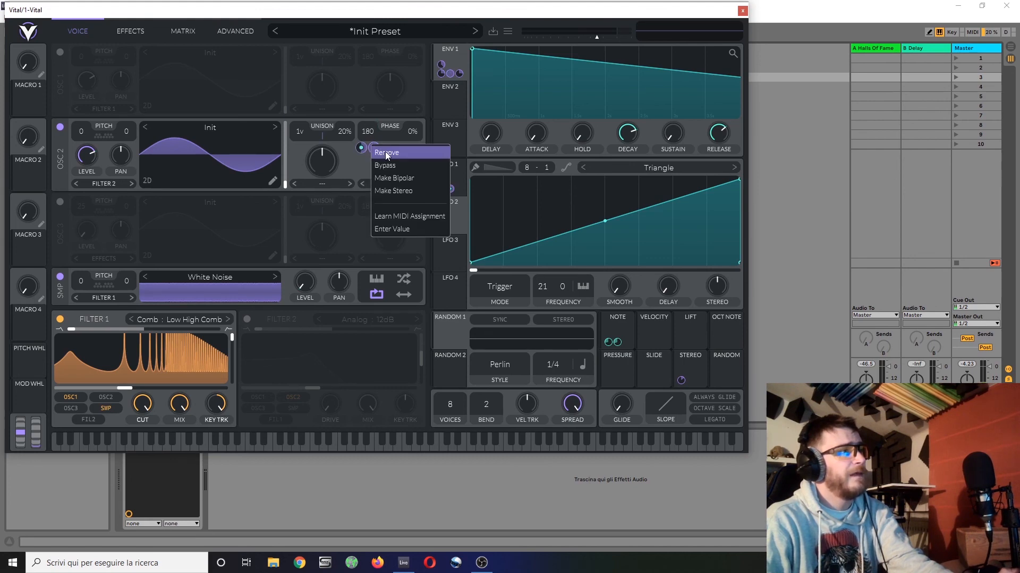
left_click(399, 190)
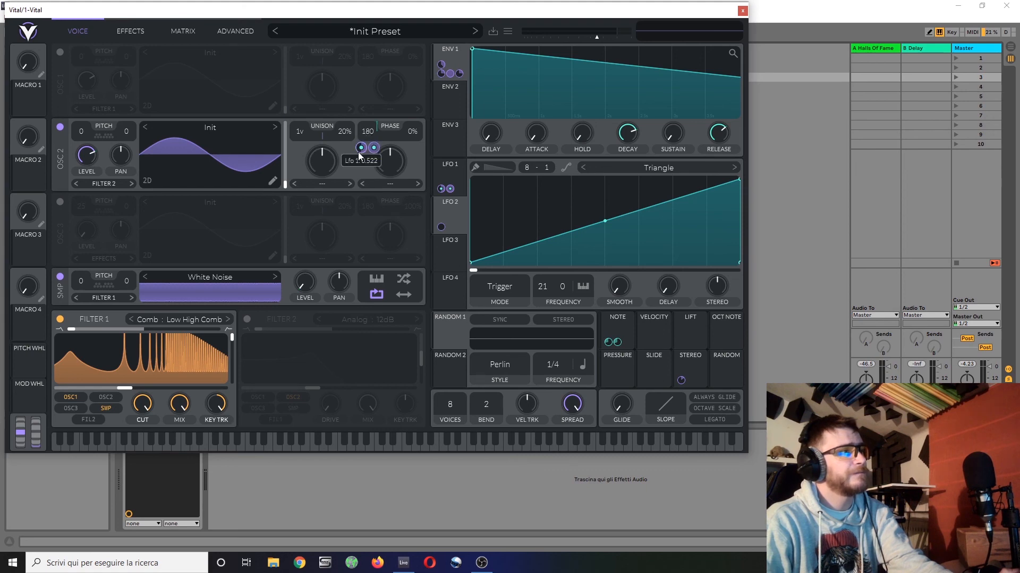
right_click(360, 149)
left_click(397, 194)
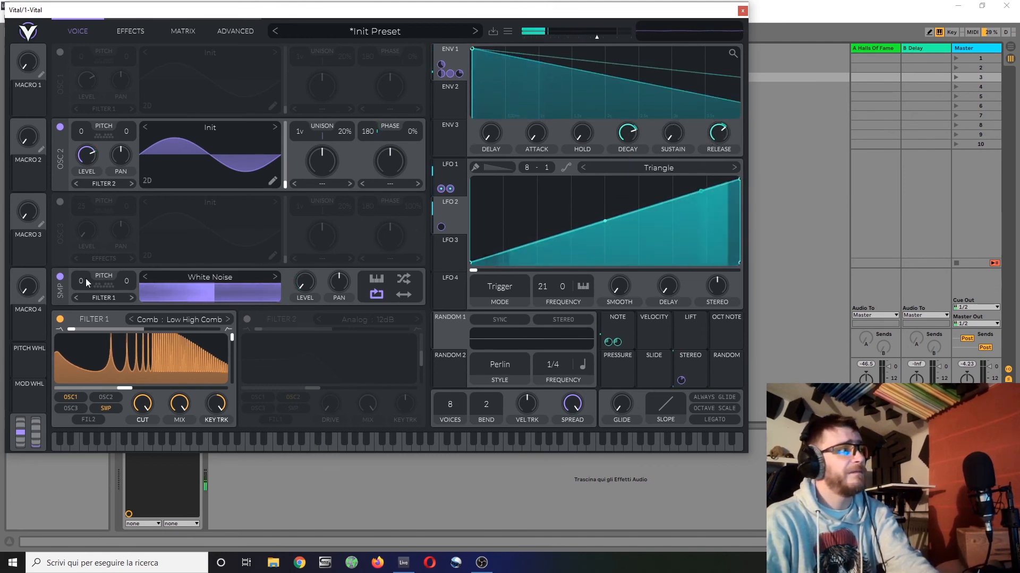
Step: Disable the White Noise sample and filter 1 so only oscillator 2 plays
left_click(60, 277)
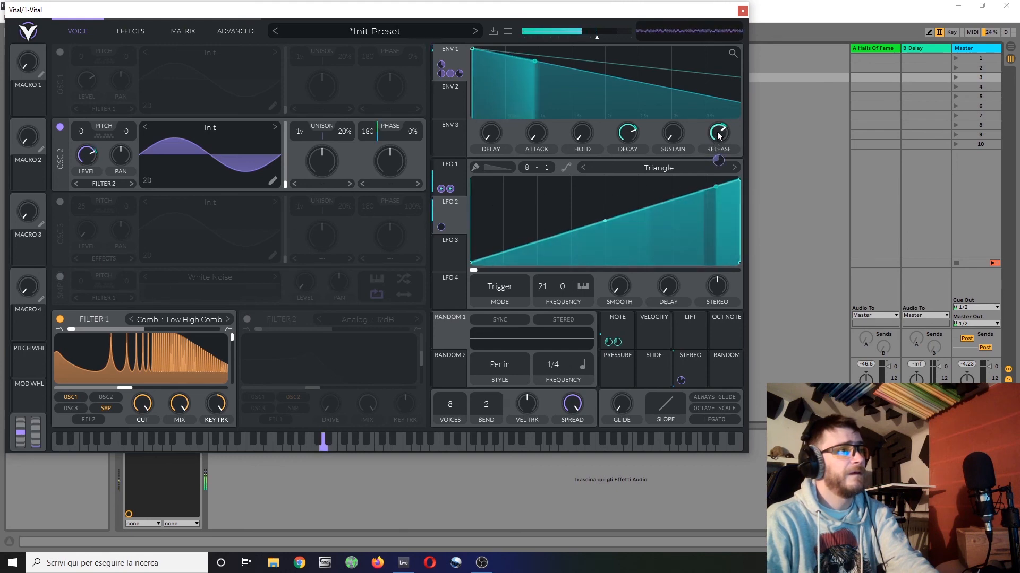
left_click(59, 321)
left_click(60, 319)
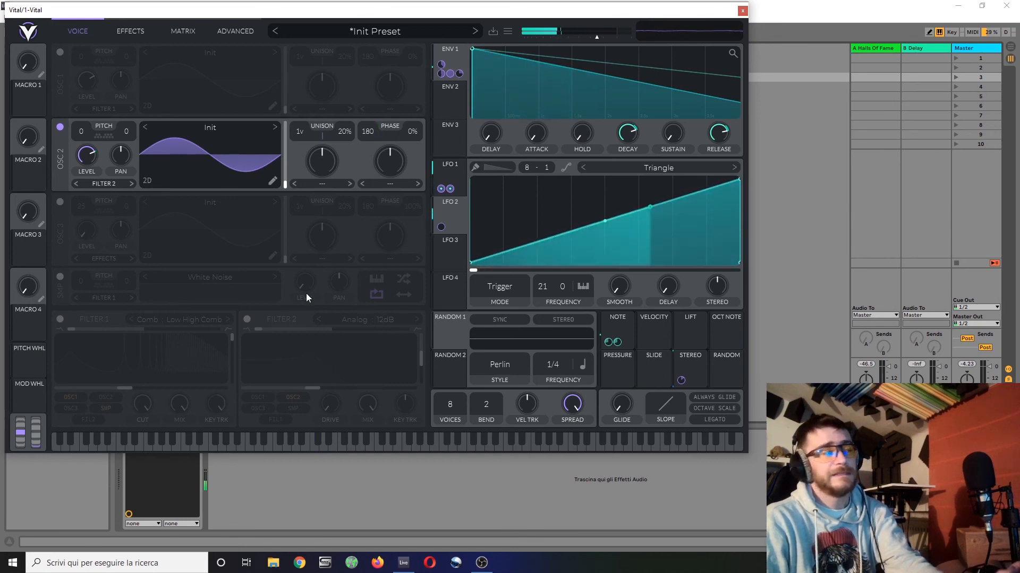
Step: Set oscillator 2's unison to 2 voices with 100% detune
left_click_drag(301, 138, 350, 159)
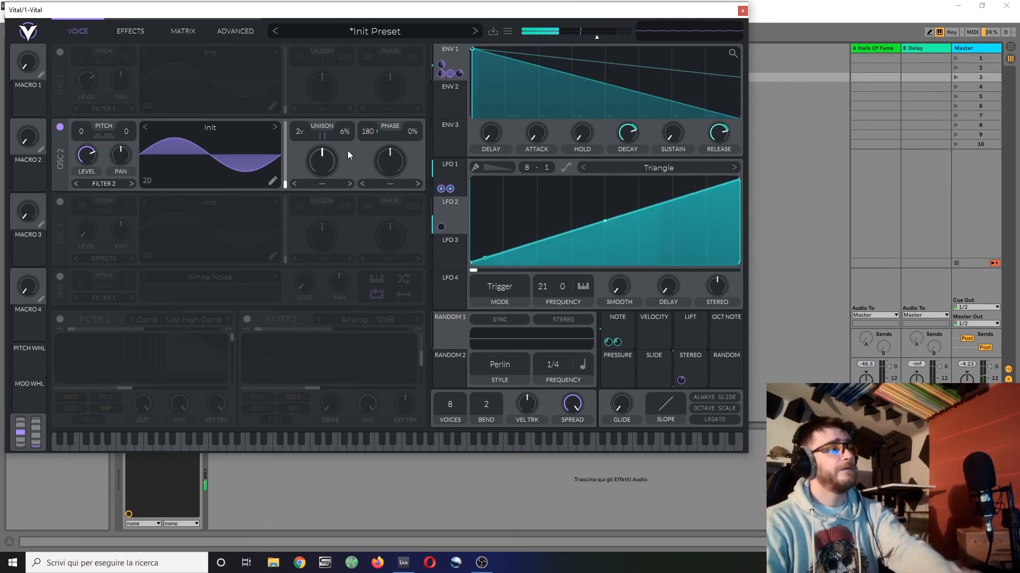
left_click_drag(342, 138, 363, 32)
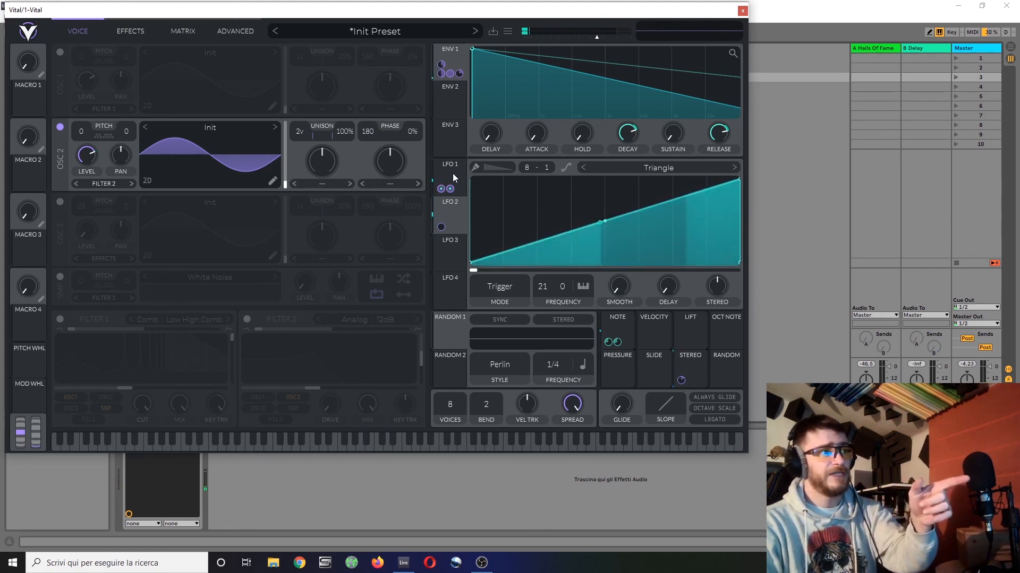
left_click_drag(452, 173, 349, 133)
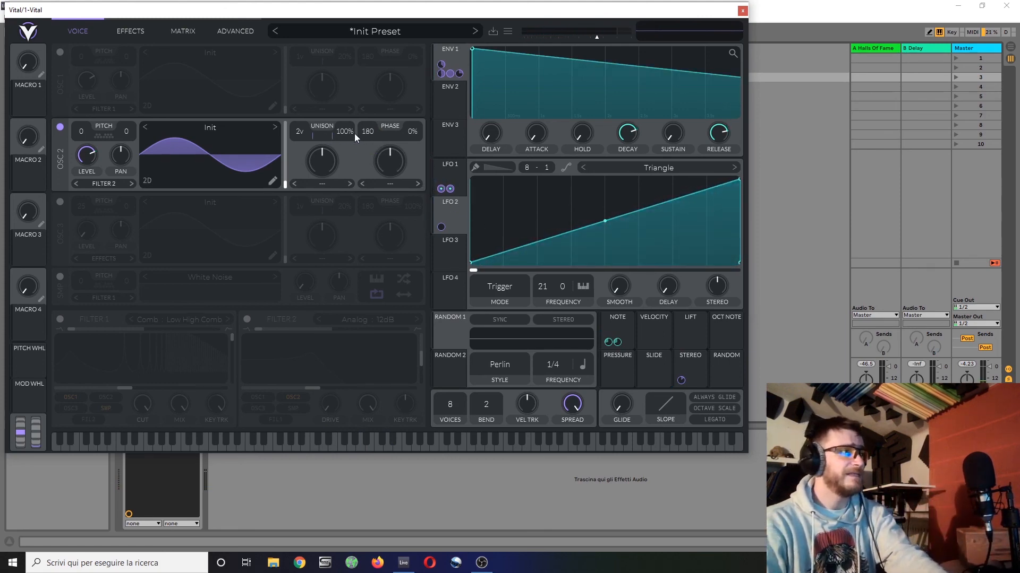